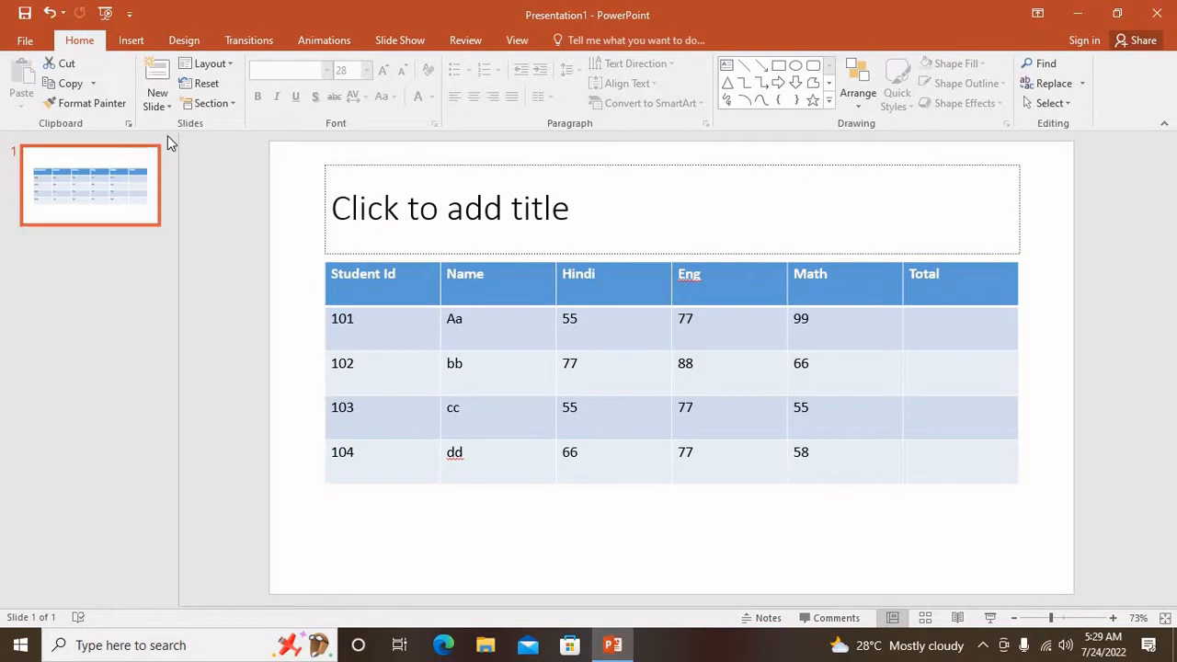
Add a new slide with the Blank layout after the student marks table slide.
click(153, 104)
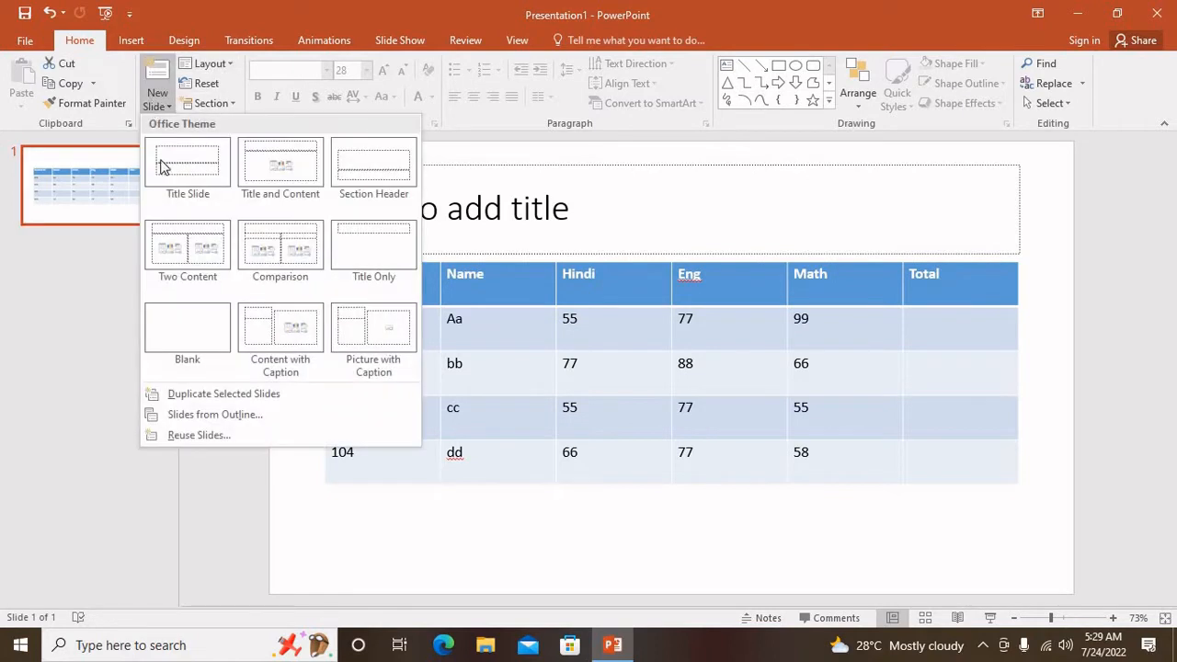
click(184, 316)
Duplicate the student marks table slide and delete the duplicate.
click(103, 195)
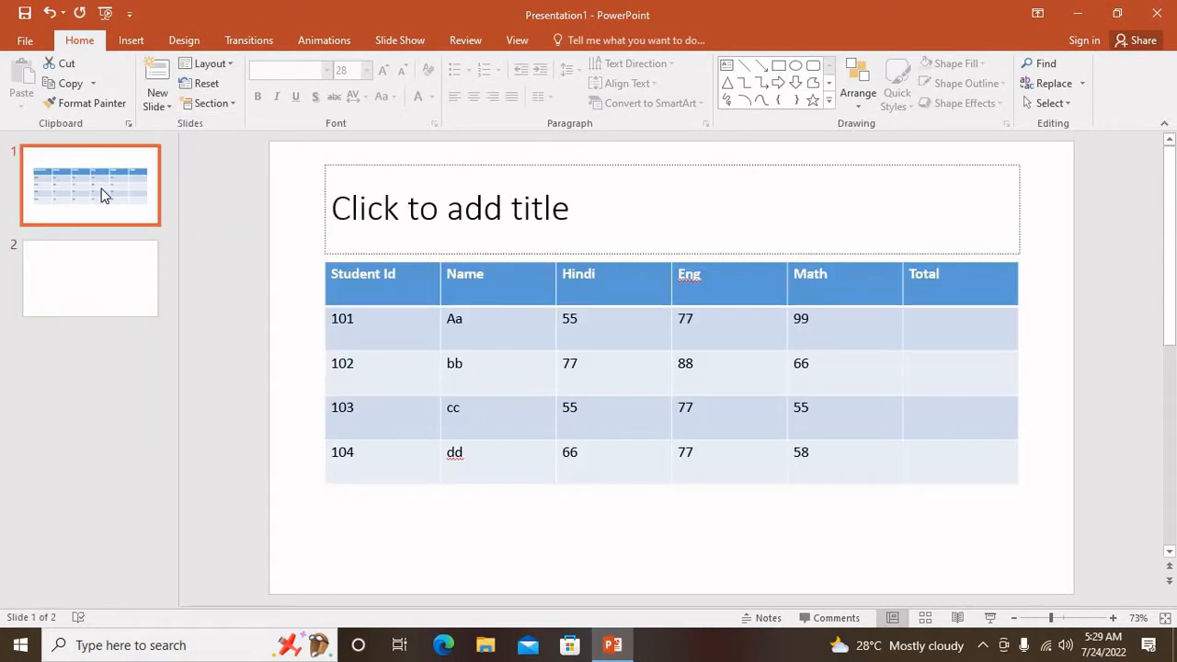
key(ctrl+d)
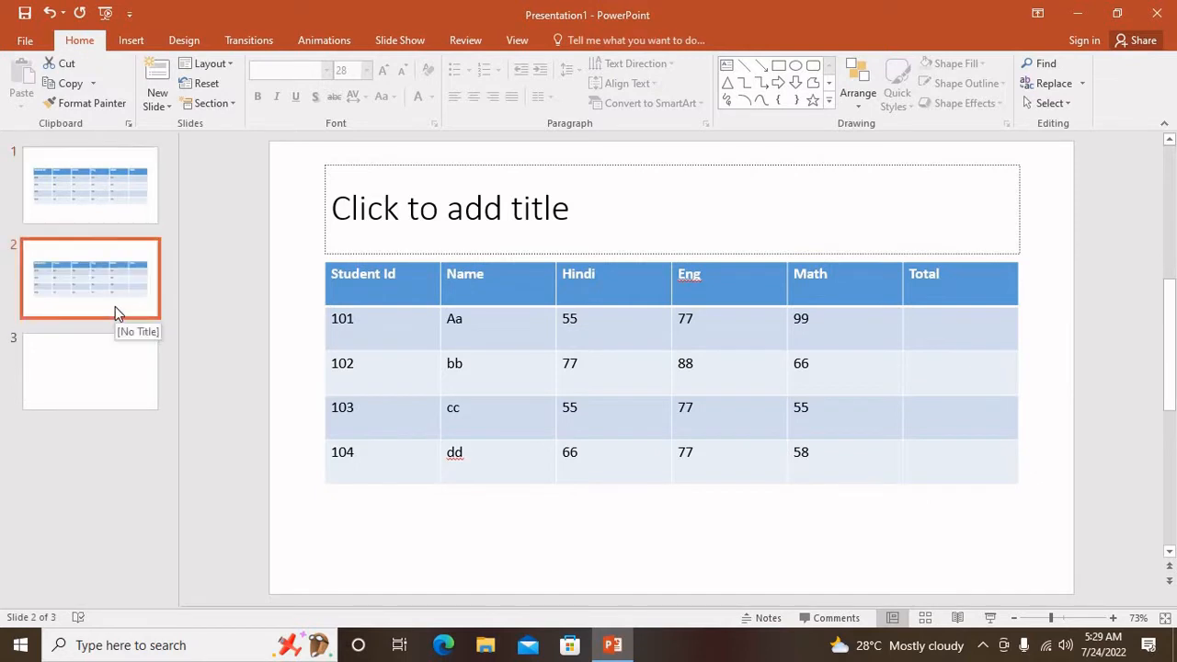
click(128, 196)
click(126, 289)
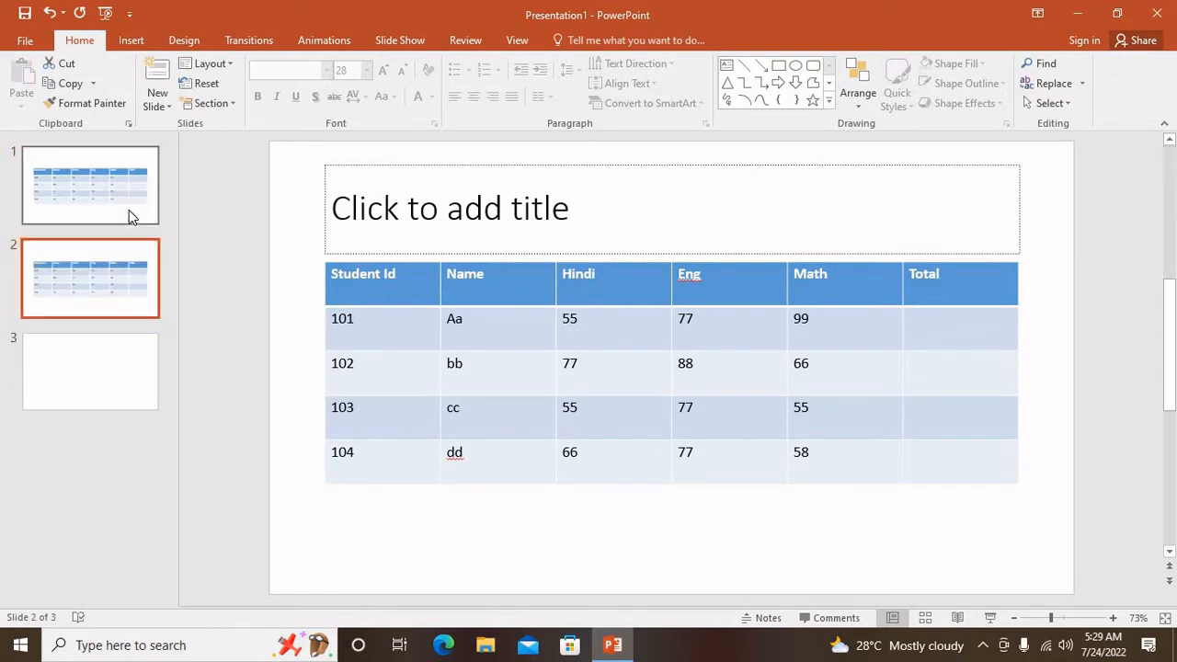
click(129, 209)
right_click(147, 293)
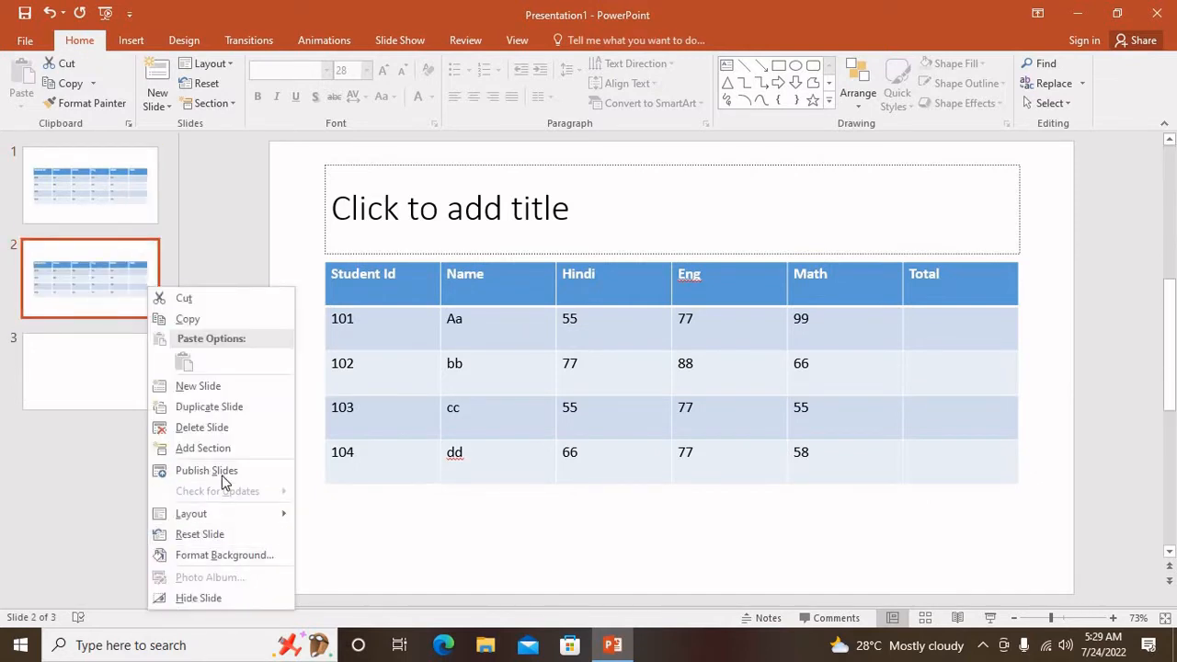
click(218, 426)
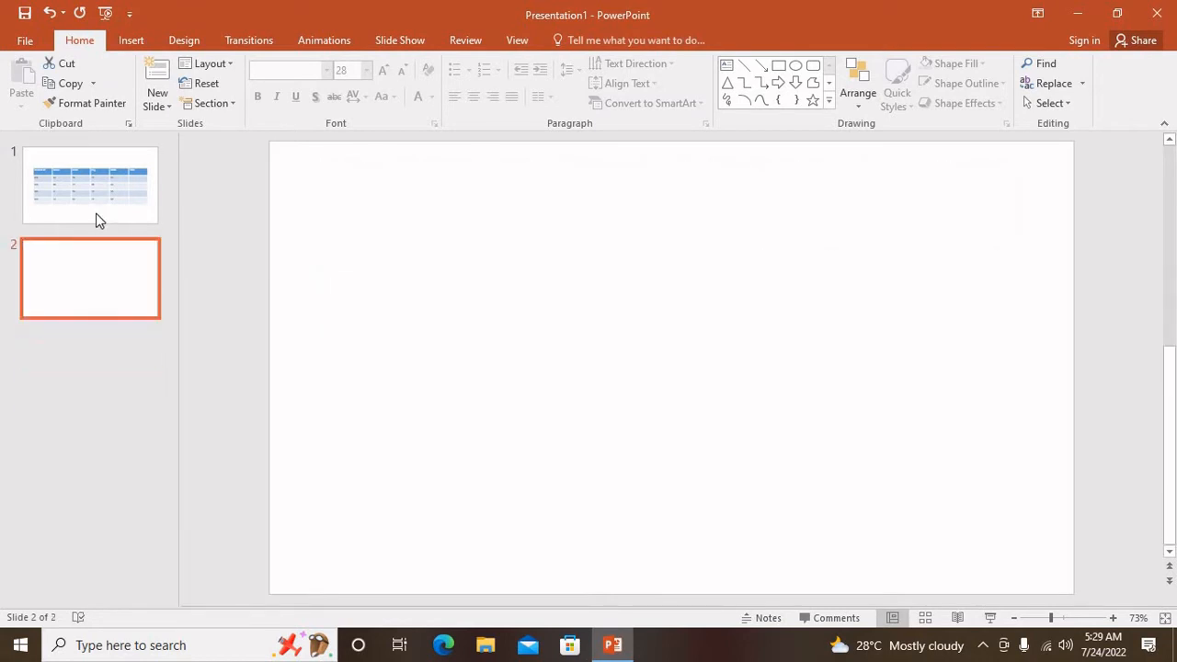
Insert a new slide directly after the table slide and delete the blank third slide.
click(99, 221)
key(Return)
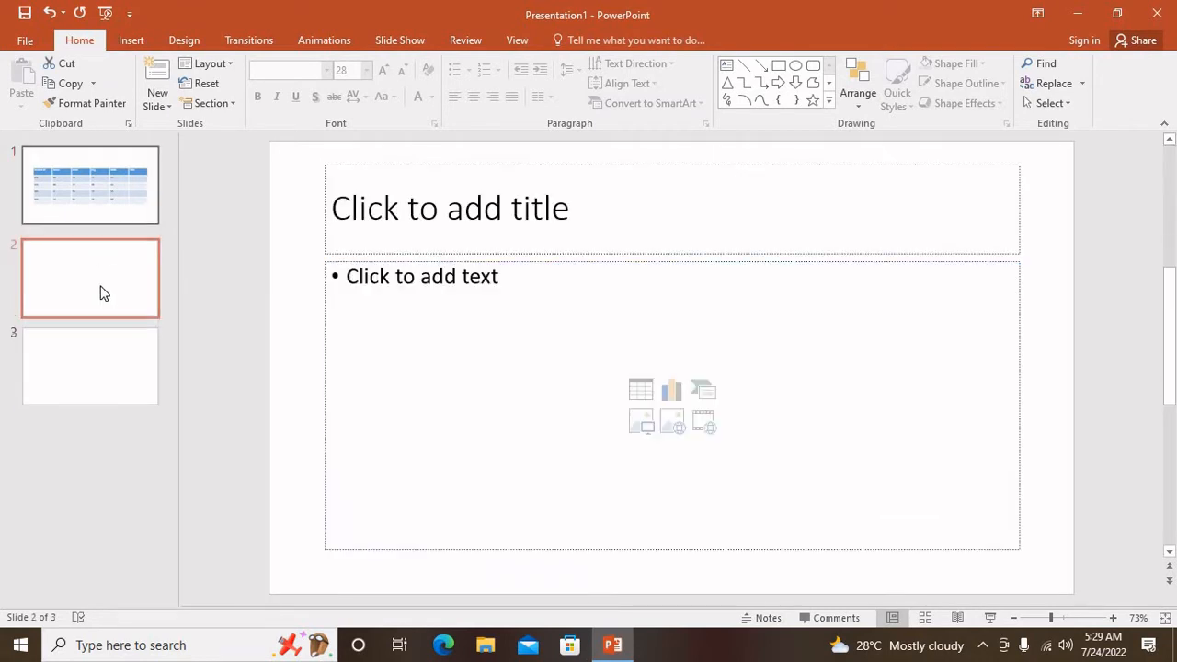
click(136, 372)
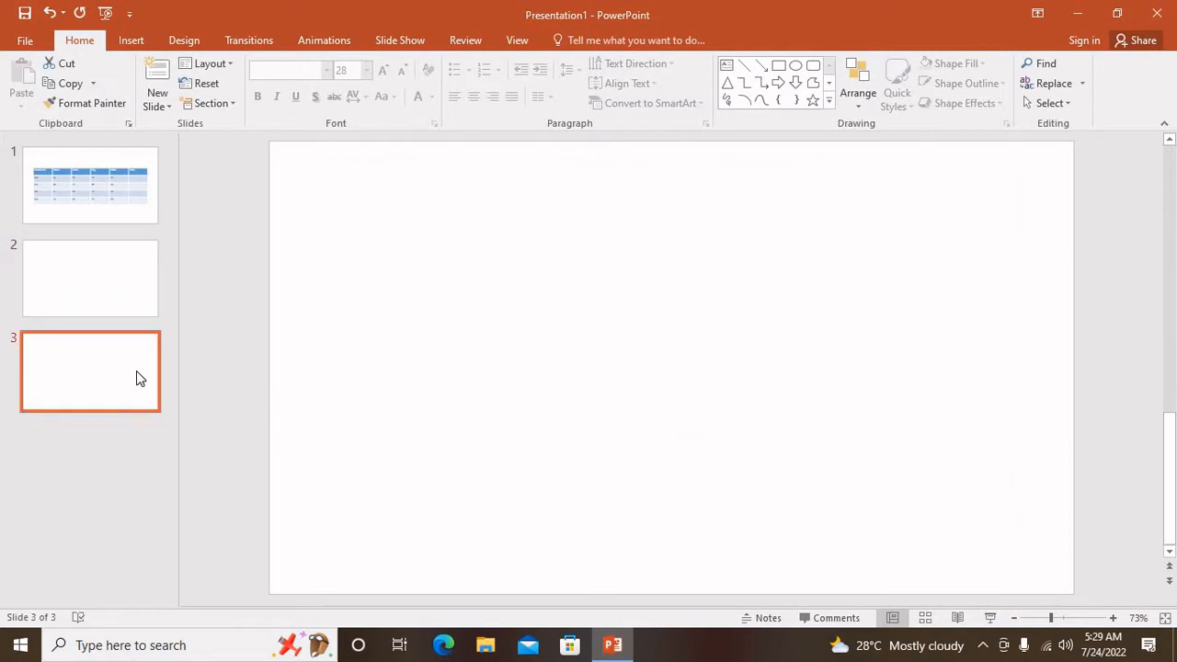
right_click(136, 372)
click(223, 188)
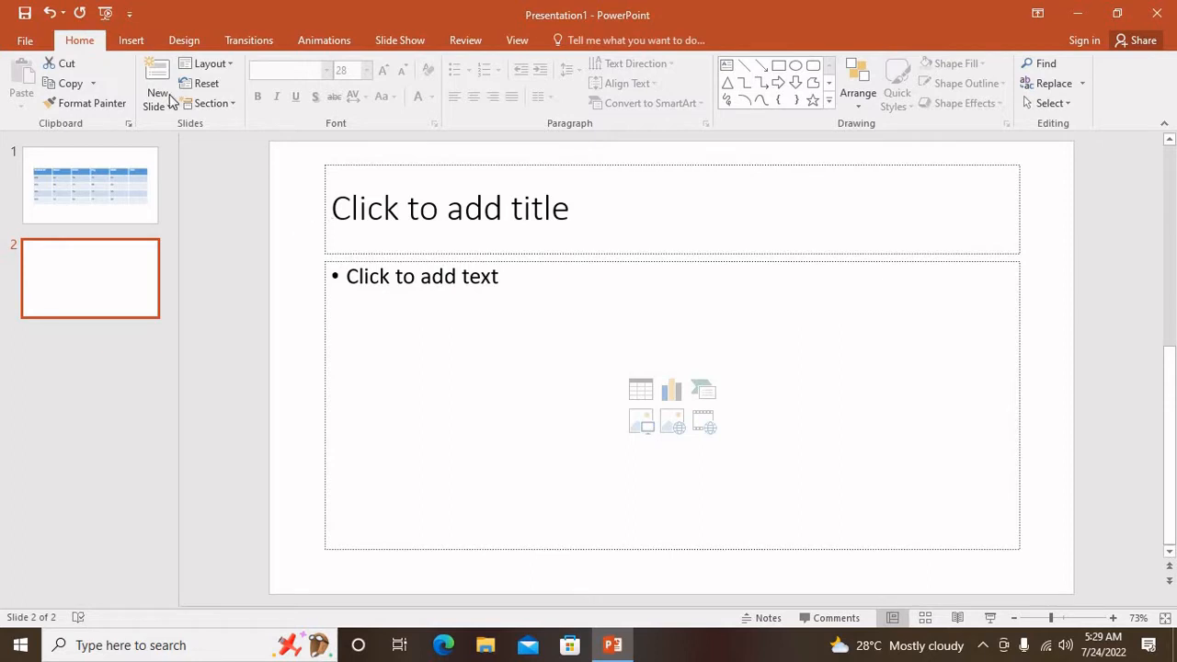
Change the layout of slide 2 to Blank.
click(206, 64)
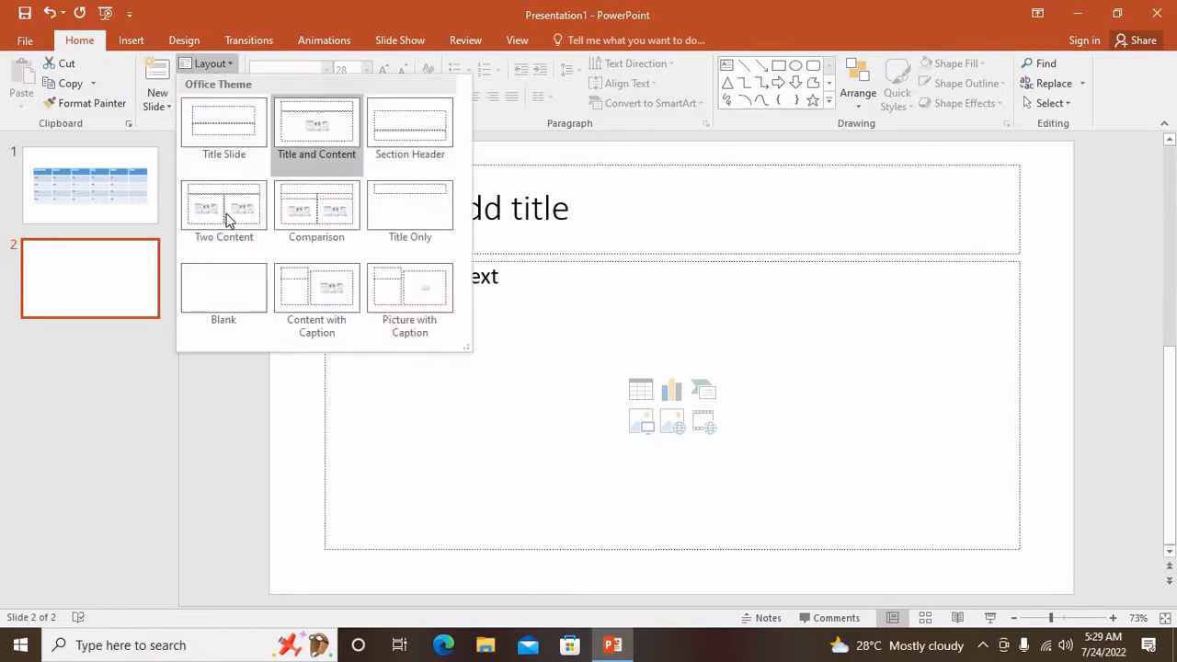
click(239, 295)
Insert a table with five columns and four rows on slide 2, and delete it again.
click(122, 42)
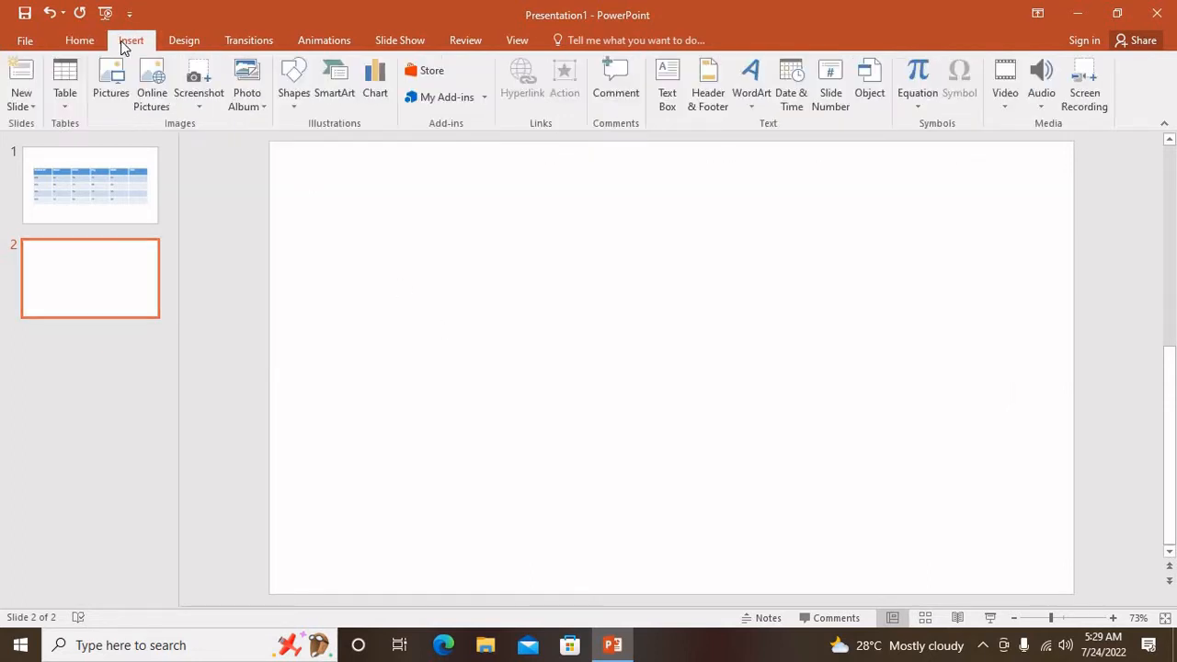
click(65, 91)
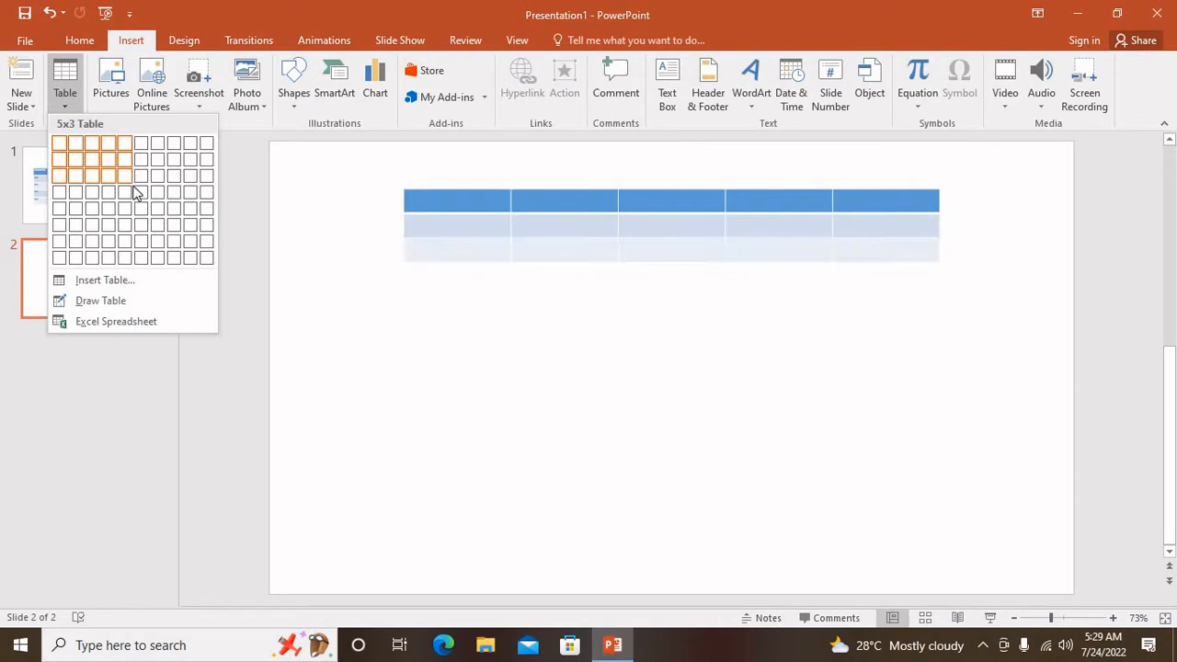
click(133, 195)
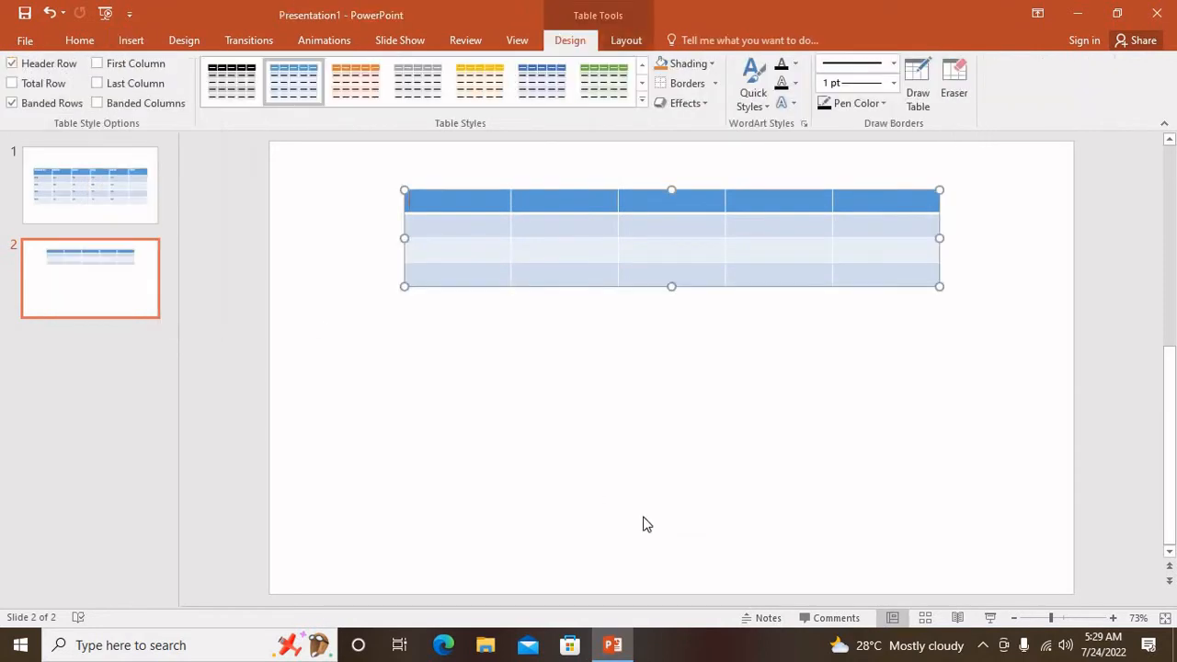
click(1029, 266)
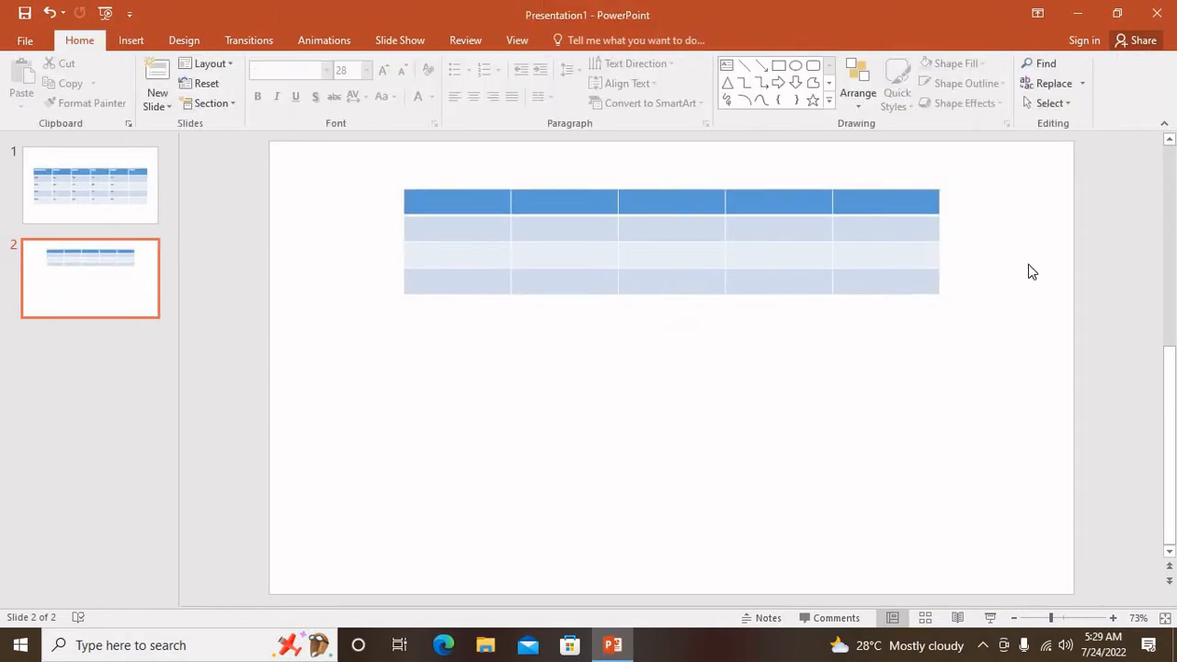
click(939, 280)
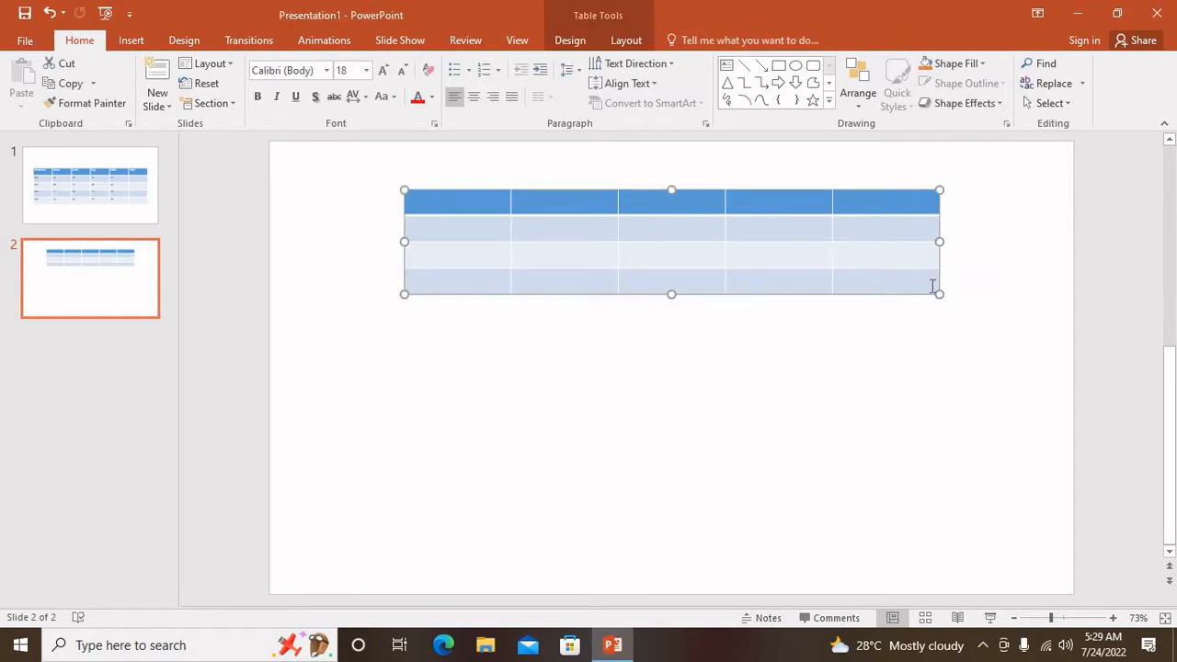
key(Delete)
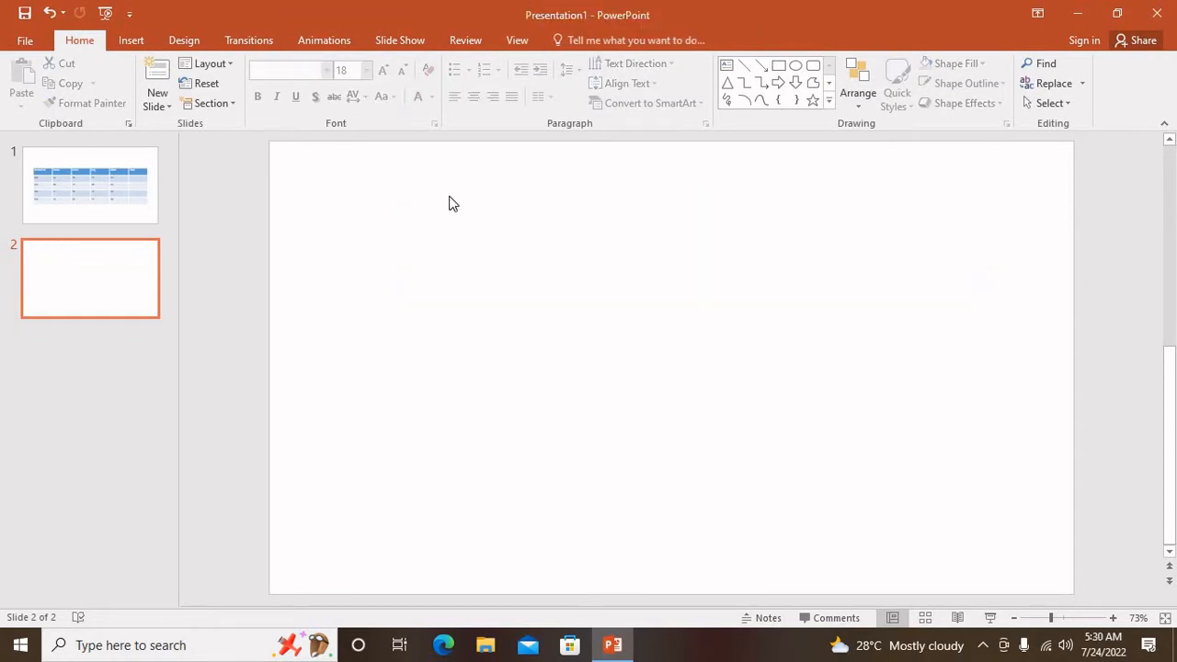
Insert a table with 5 columns and 2 rows through the Insert Table dialog, and undo the insertion.
click(130, 41)
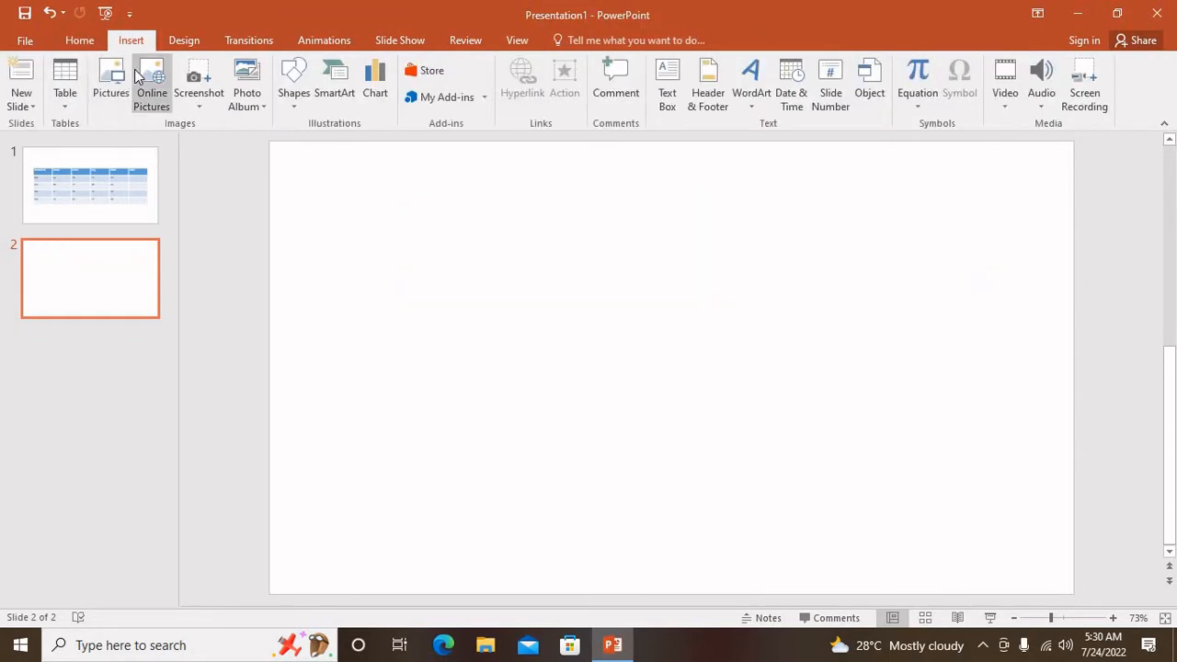
click(60, 109)
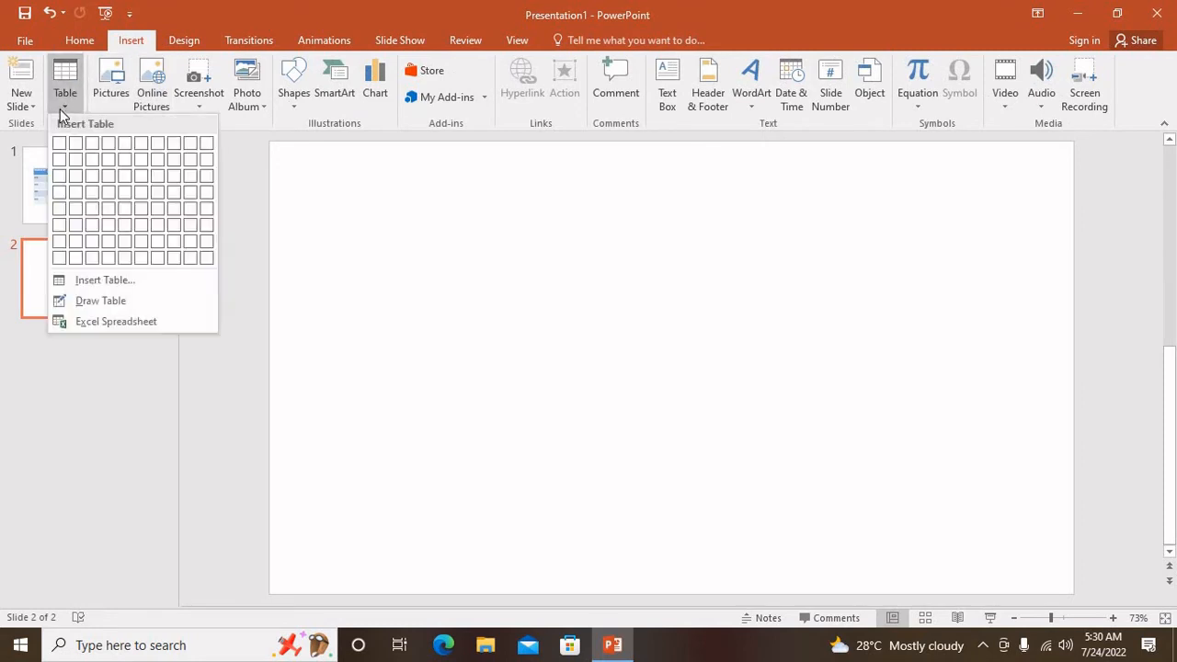
click(107, 282)
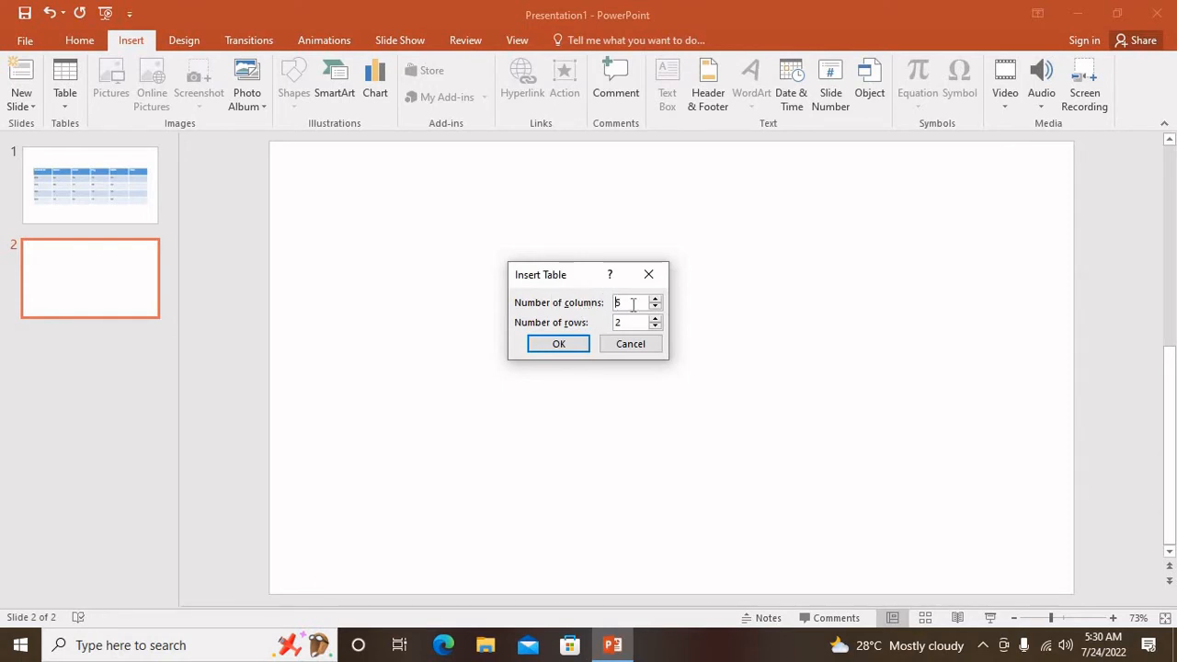
click(573, 343)
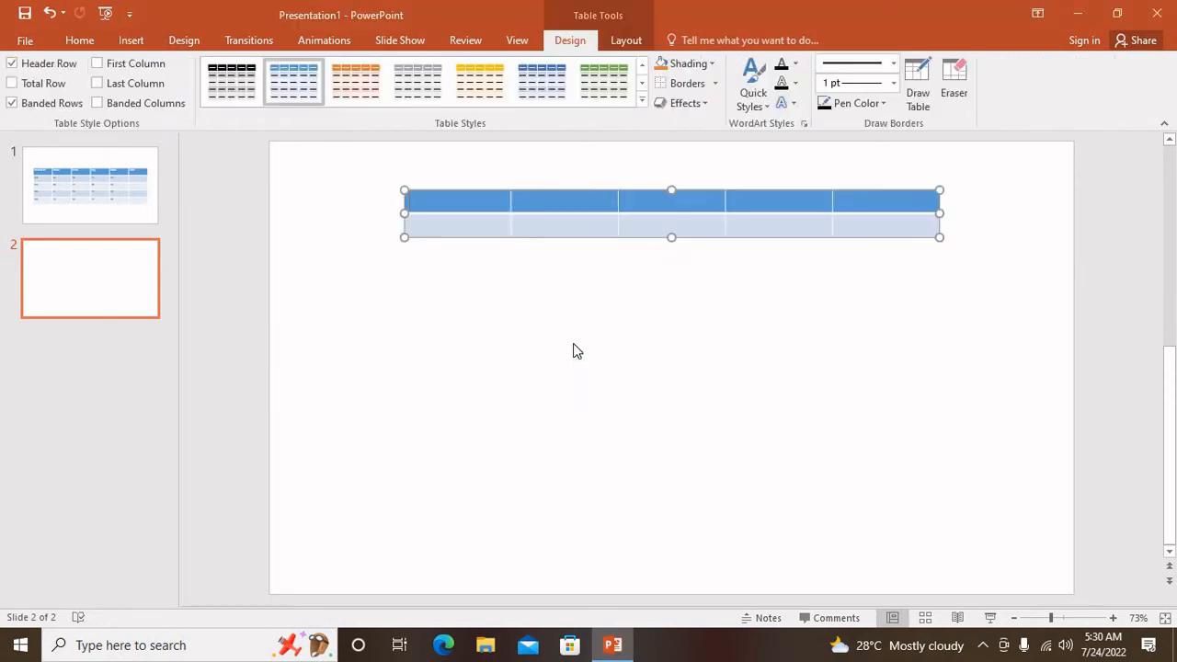
key(ctrl+z)
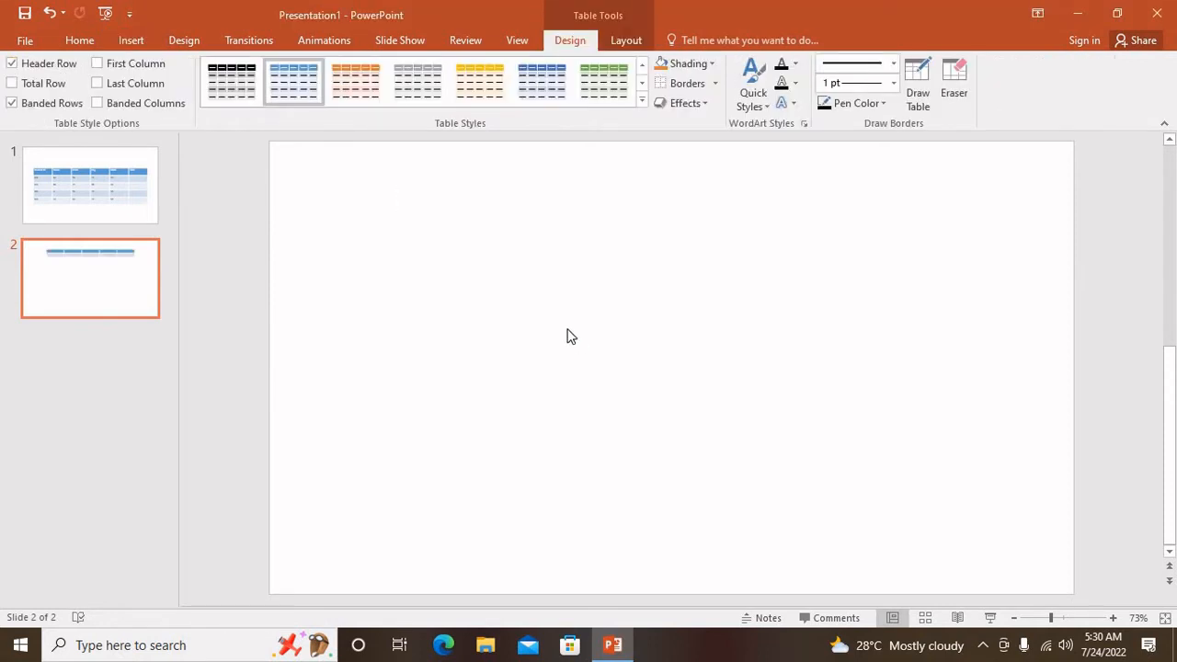
Insert an Excel spreadsheet on slide 2 and enlarge its frame to show columns A to J and rows 1 to 17.
click(130, 40)
click(65, 92)
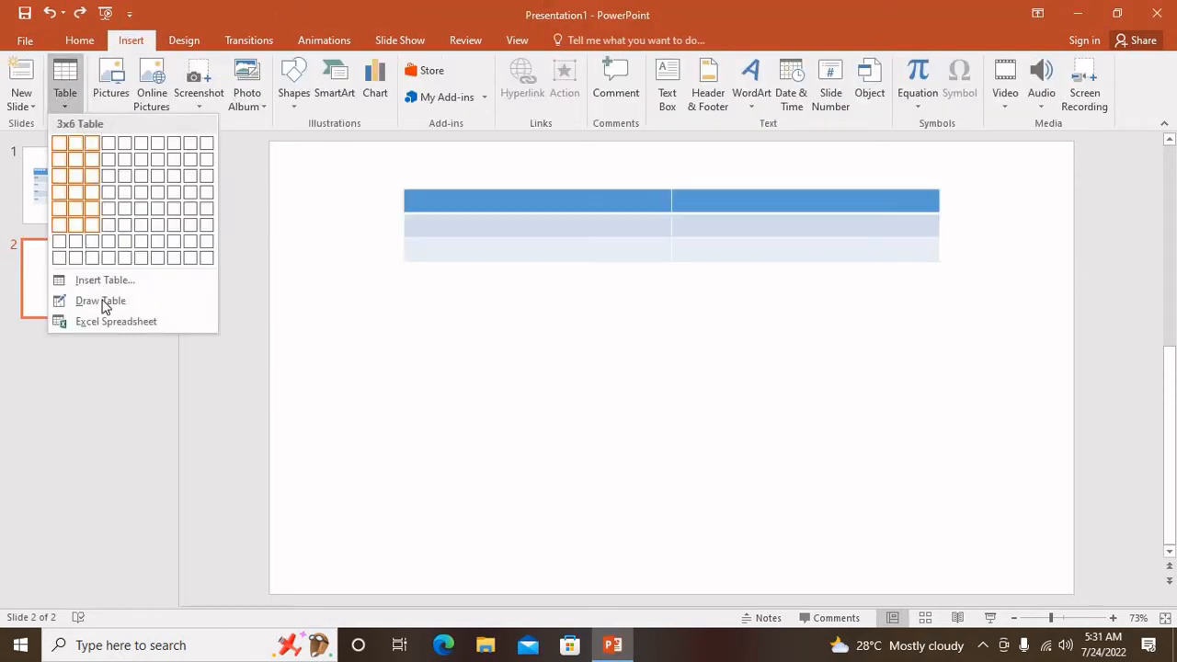
click(111, 320)
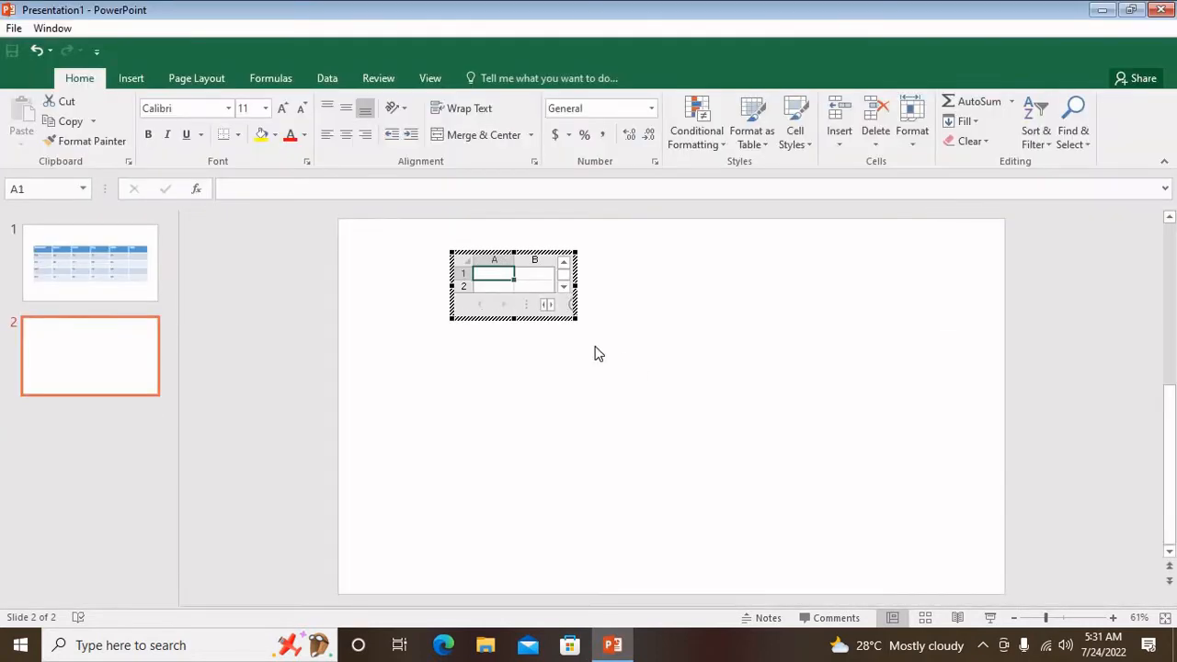
drag(574, 319, 901, 513)
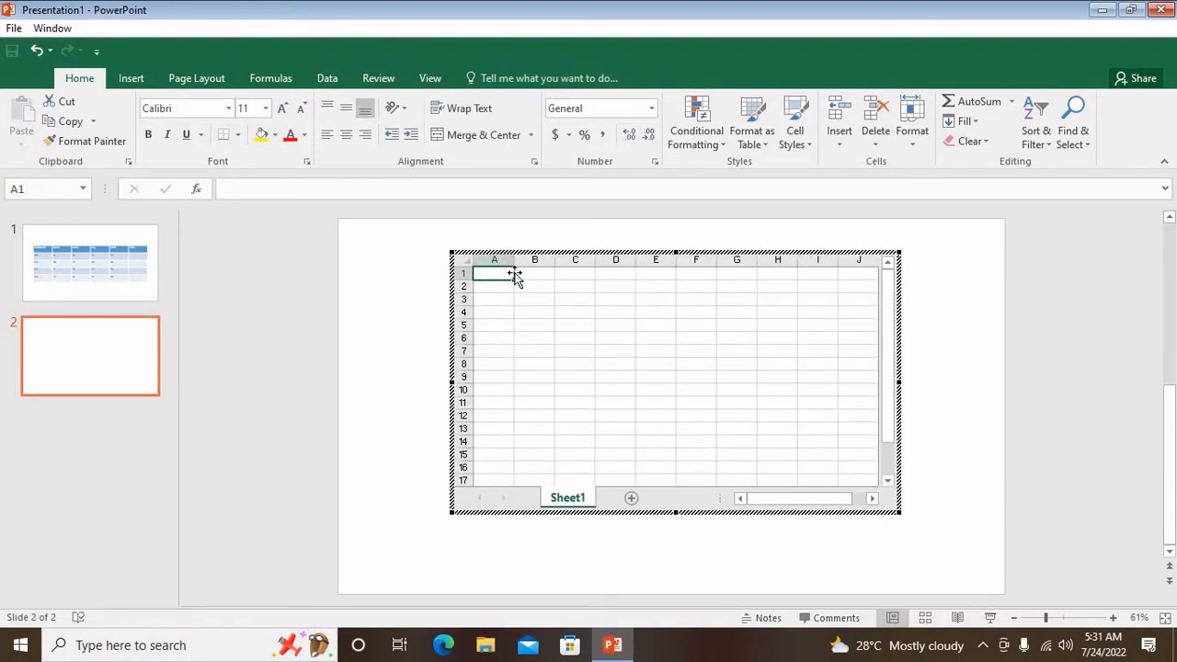
Enter the column headings name, eng, math, sci and total in cells A1 to E1.
text(name)
key(Tab)
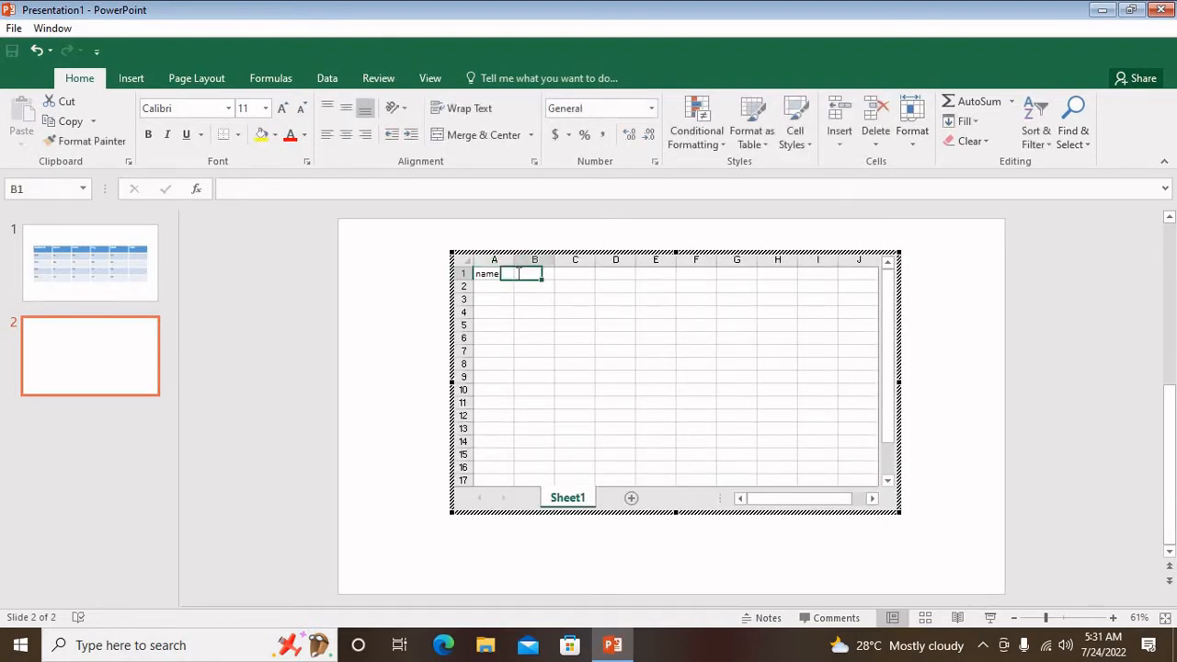
text(eng)
key(Tab)
text(ma)
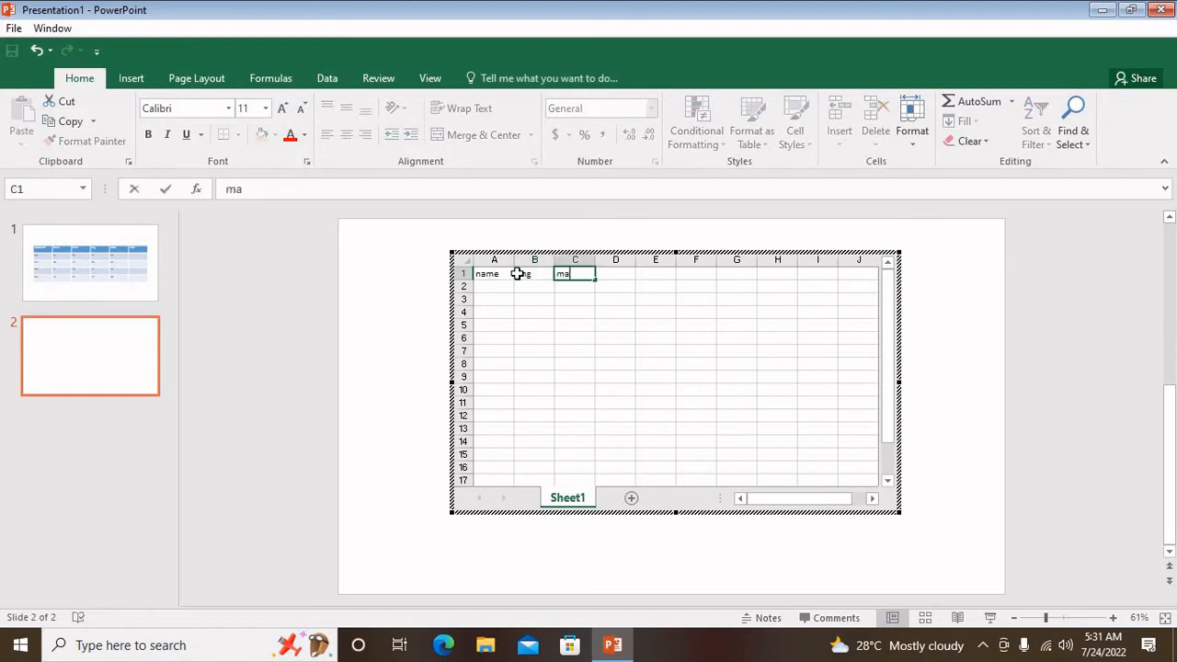
key(Tab)
text(sci)
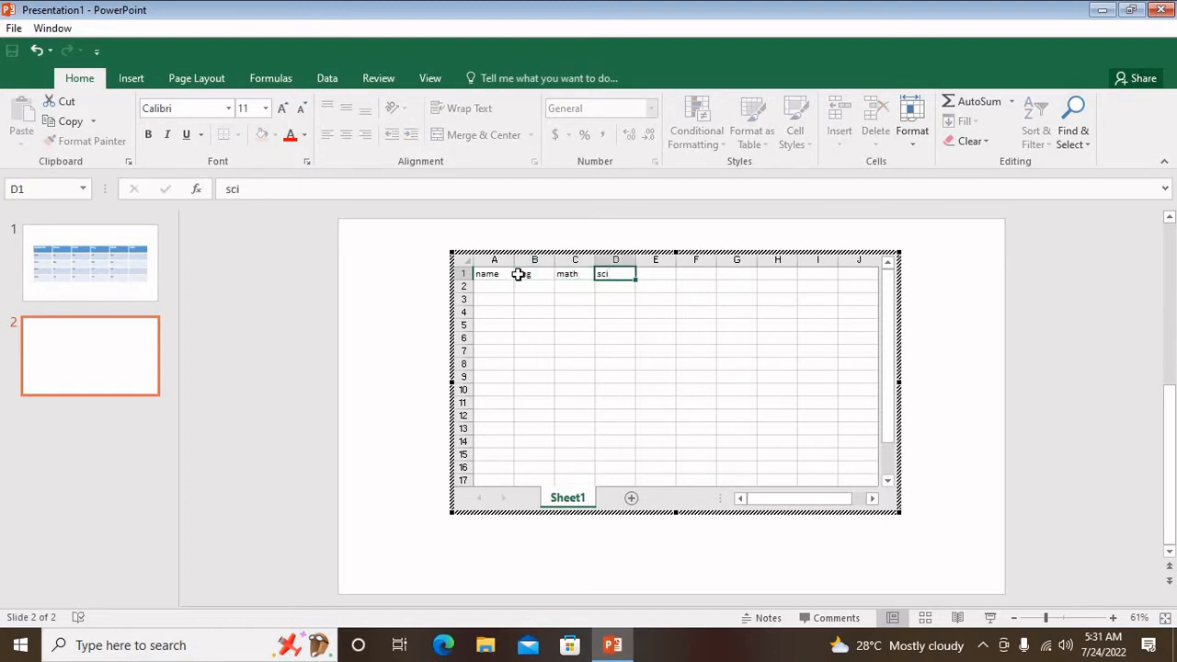
key(Return)
key(Up)
key(Tab)
text(tot)
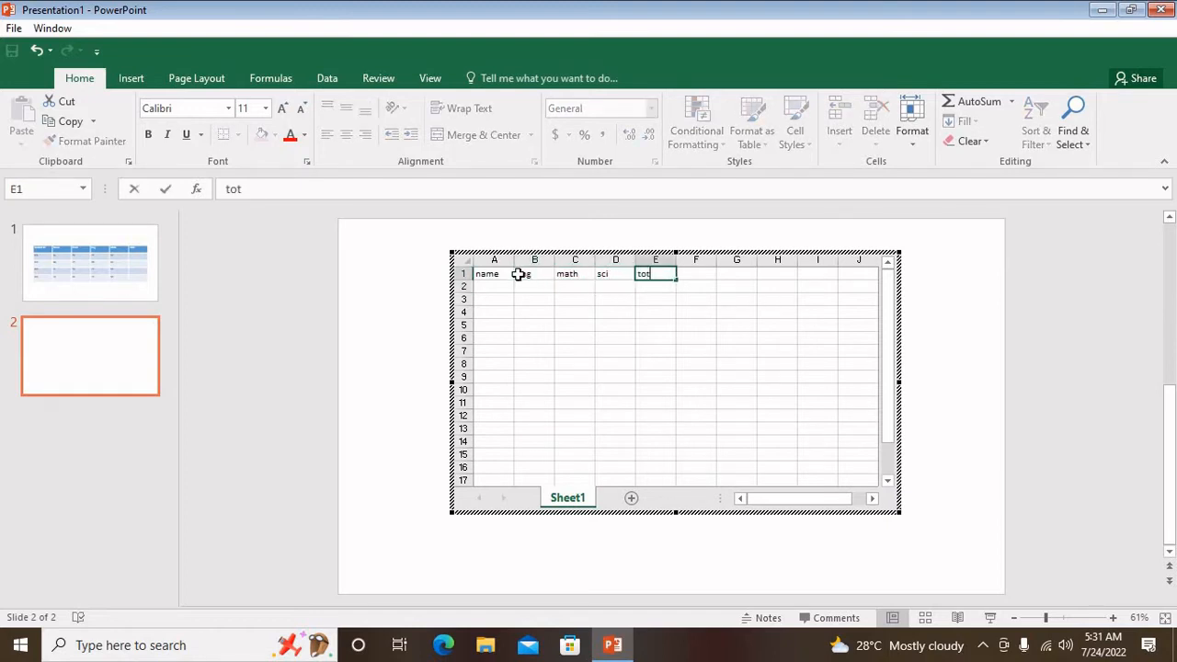
text(al)
key(Return)
Fill row 2 of the sheet with aa, 55, 66 and 45, leaving the total empty.
text(a)
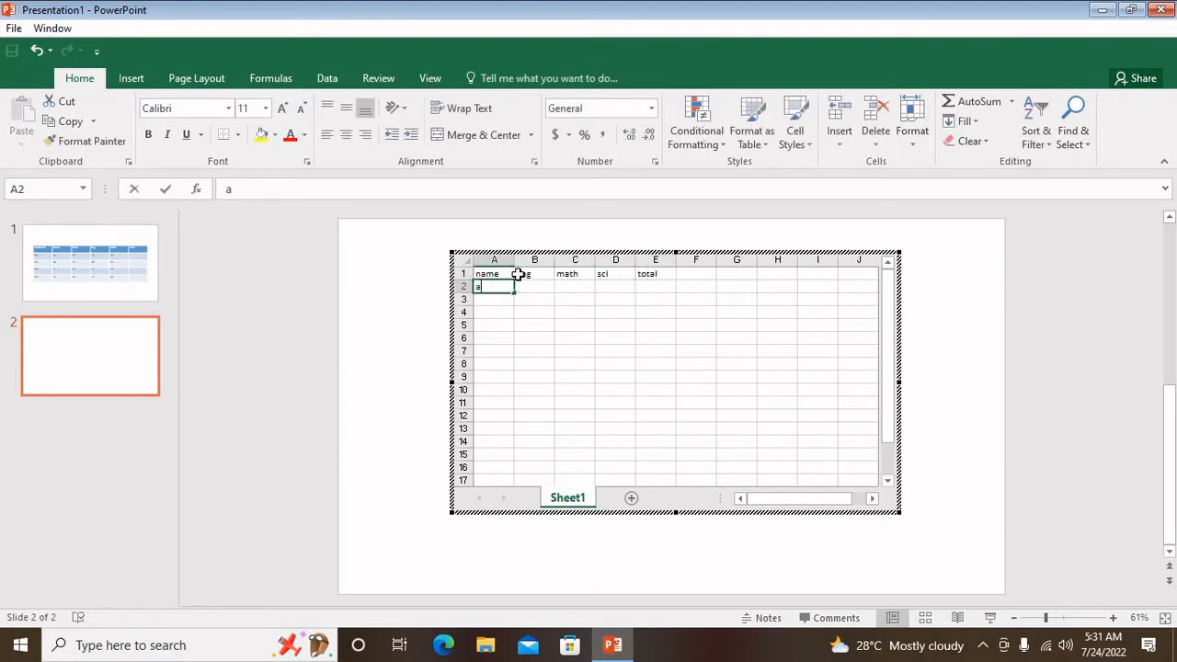
text(a)
key(Tab)
text(55)
key(Tab)
text(6)
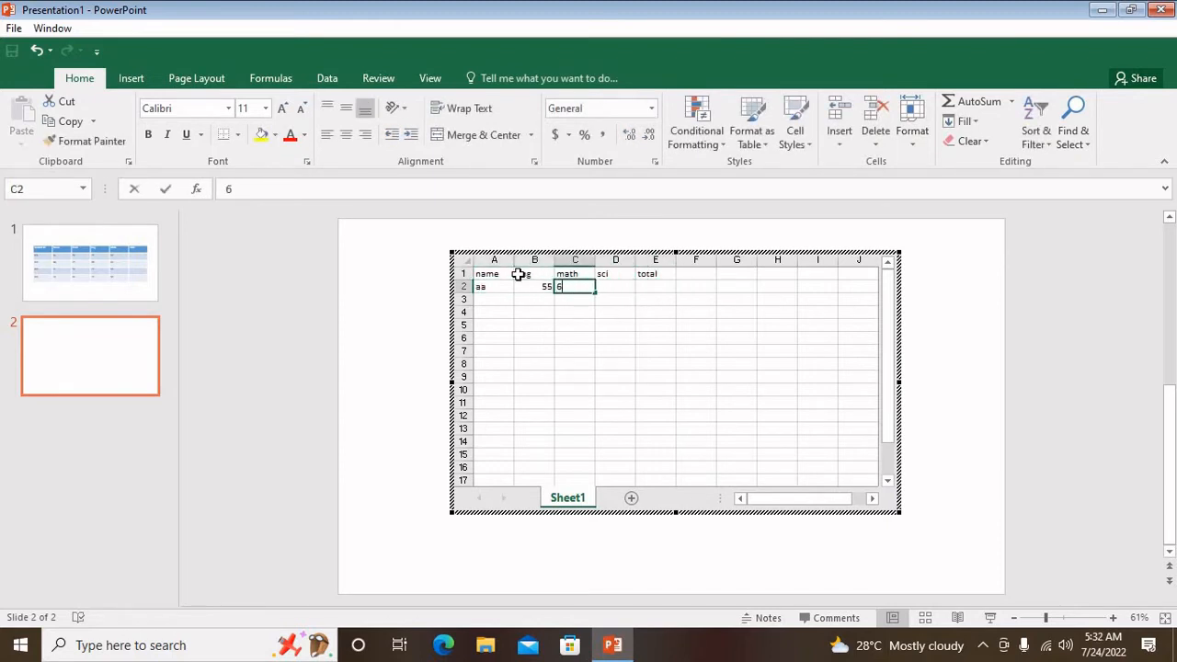
text(6)
key(Tab)
text(45)
key(Tab)
Fill row 3 of the sheet with bb, 46, 55 and 34, leaving the total empty.
key(Down)
key(Left)
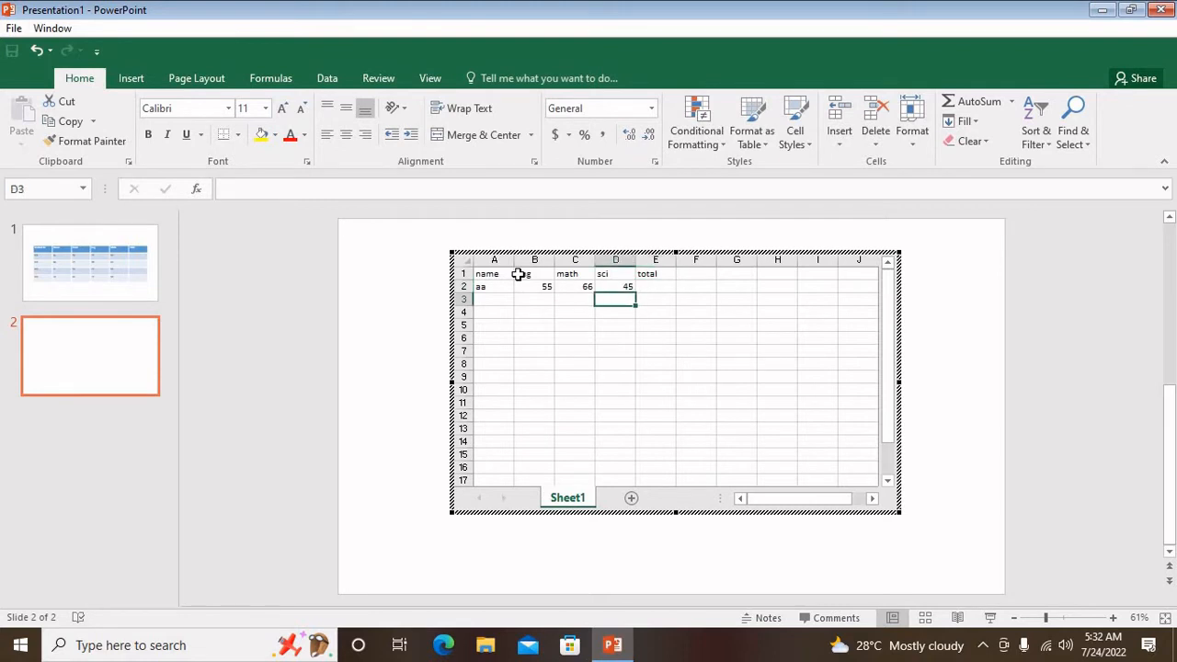
key(Left)
key(Left)
key(Left)
text(b)
key(Tab)
text(4)
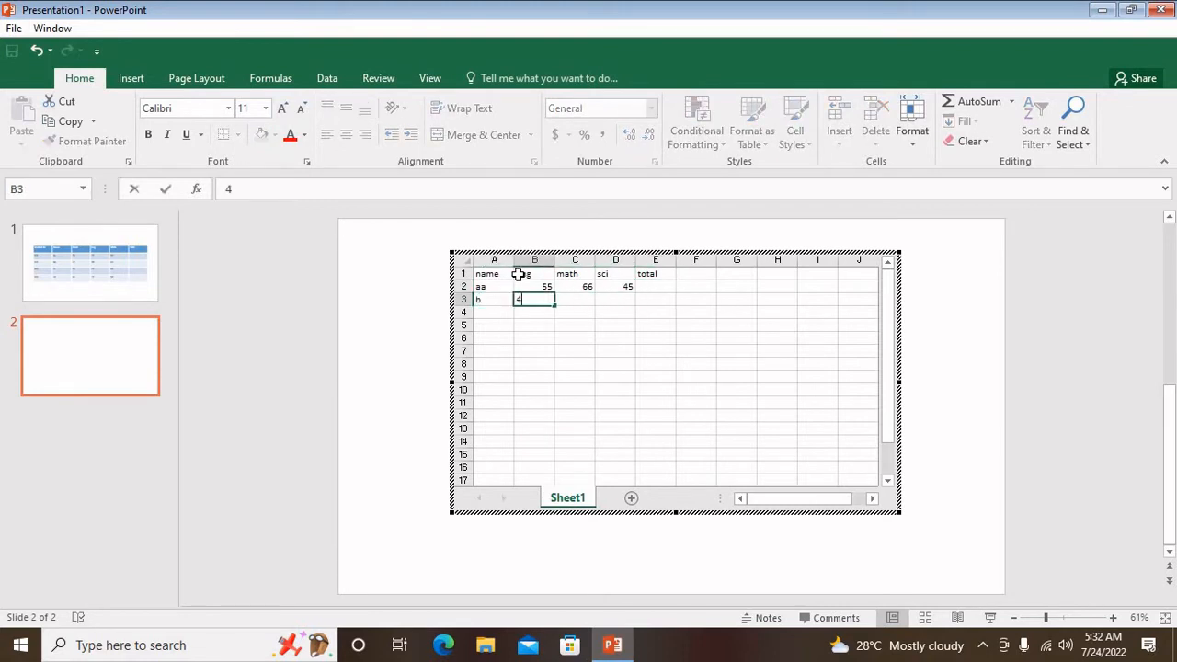
text(6)
key(Left)
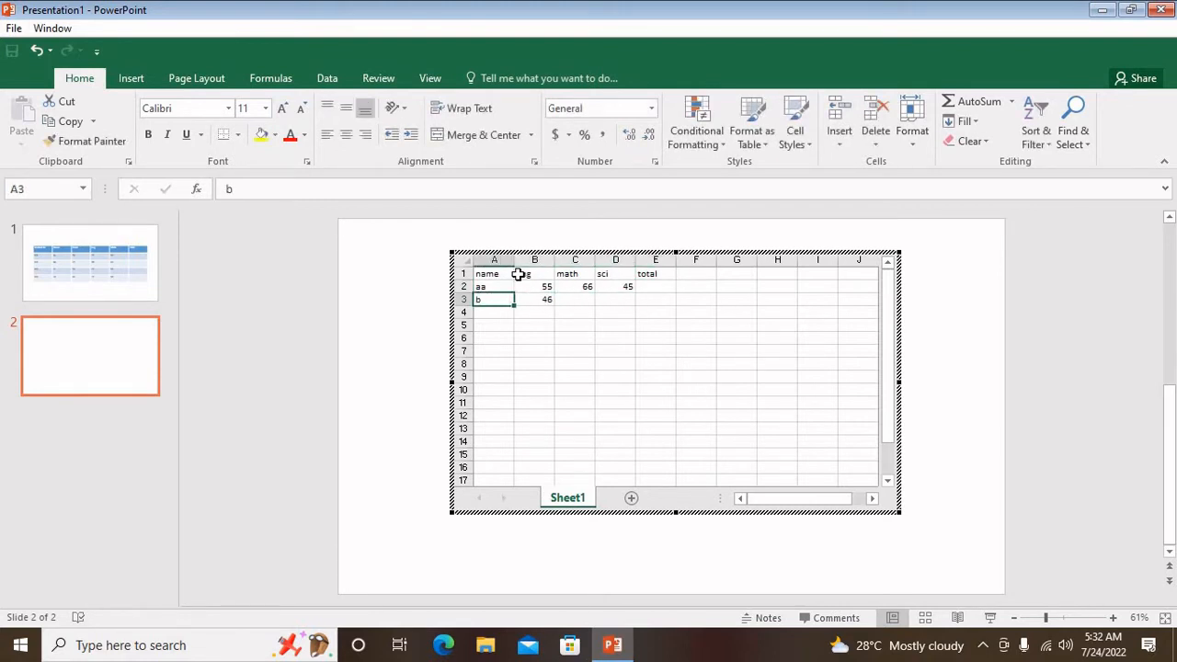
text(bb)
key(Tab)
key(Tab)
text(55)
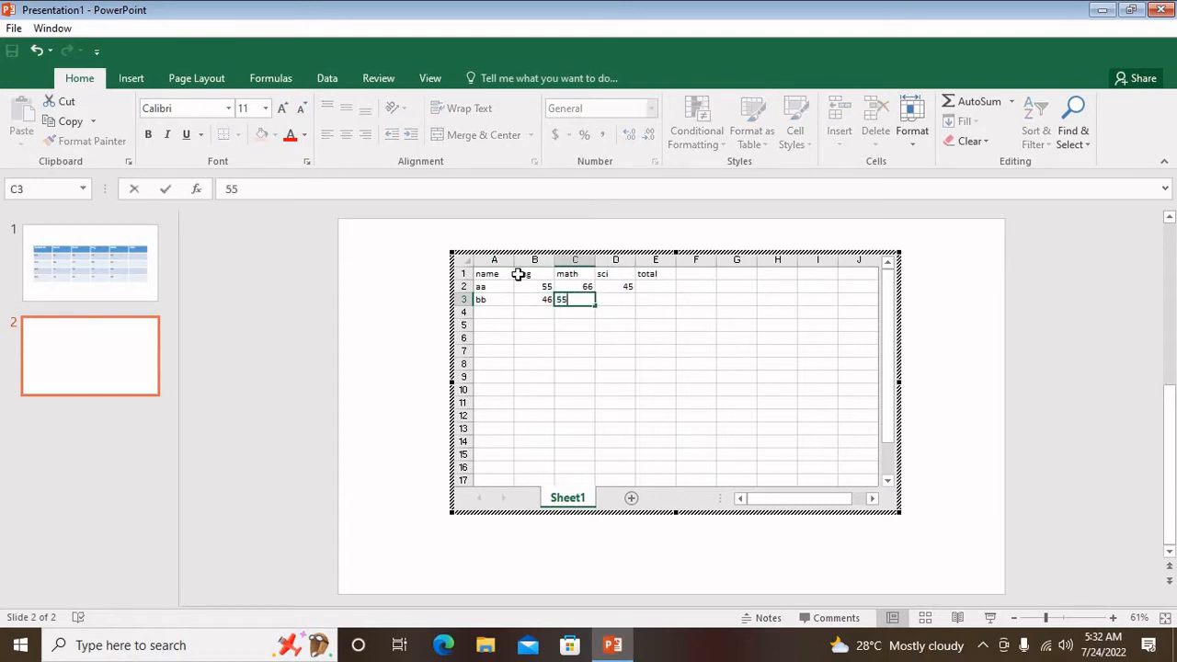
key(Tab)
text(34)
key(Return)
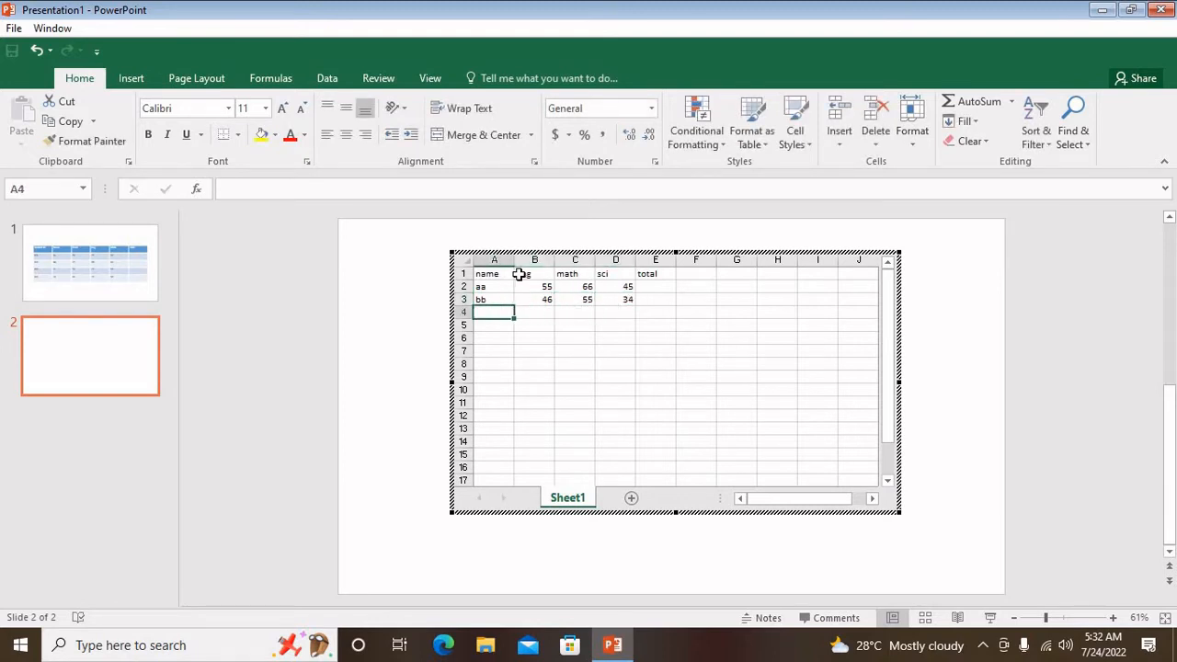
Fill row 4 of the embedded sheet with cc, 66, 45 and 77, and finish editing the spreadsheet.
text(cc)
key(Tab)
text(66)
key(Tab)
text(45)
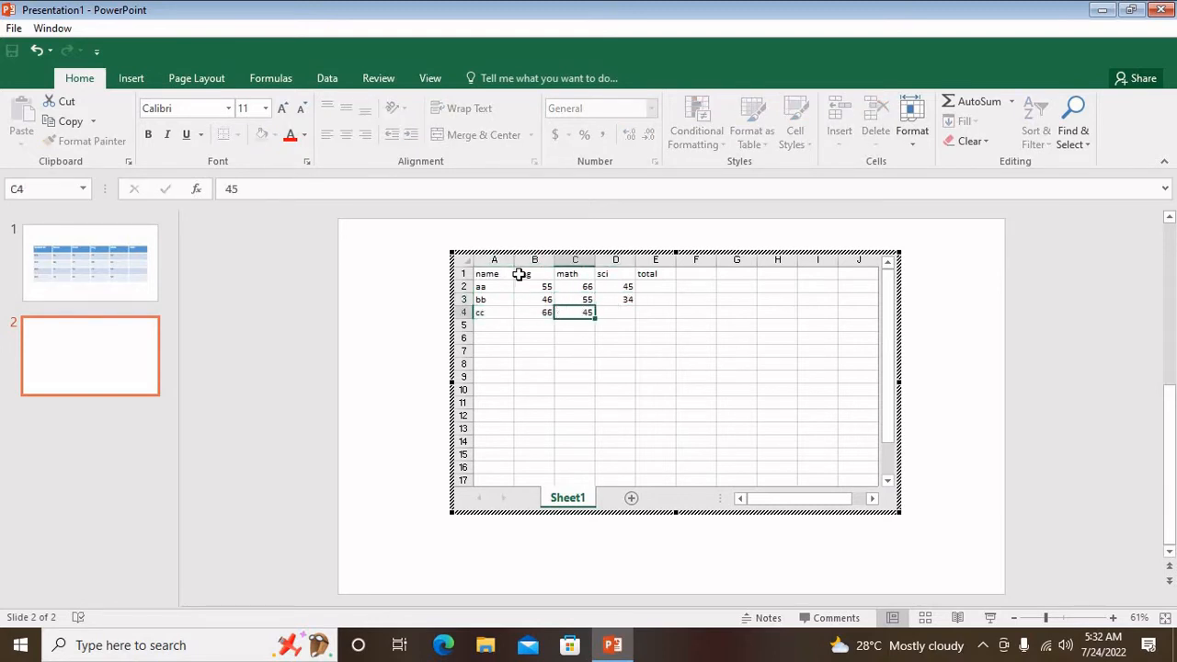
key(Tab)
text(7)
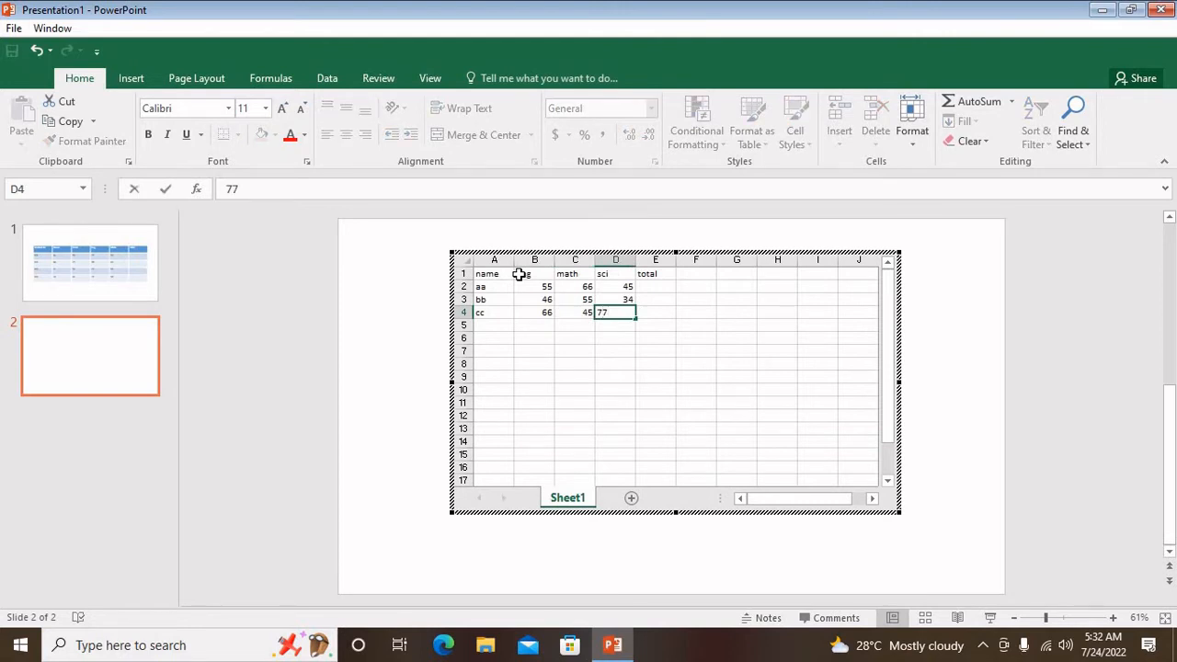
text(7)
click(923, 424)
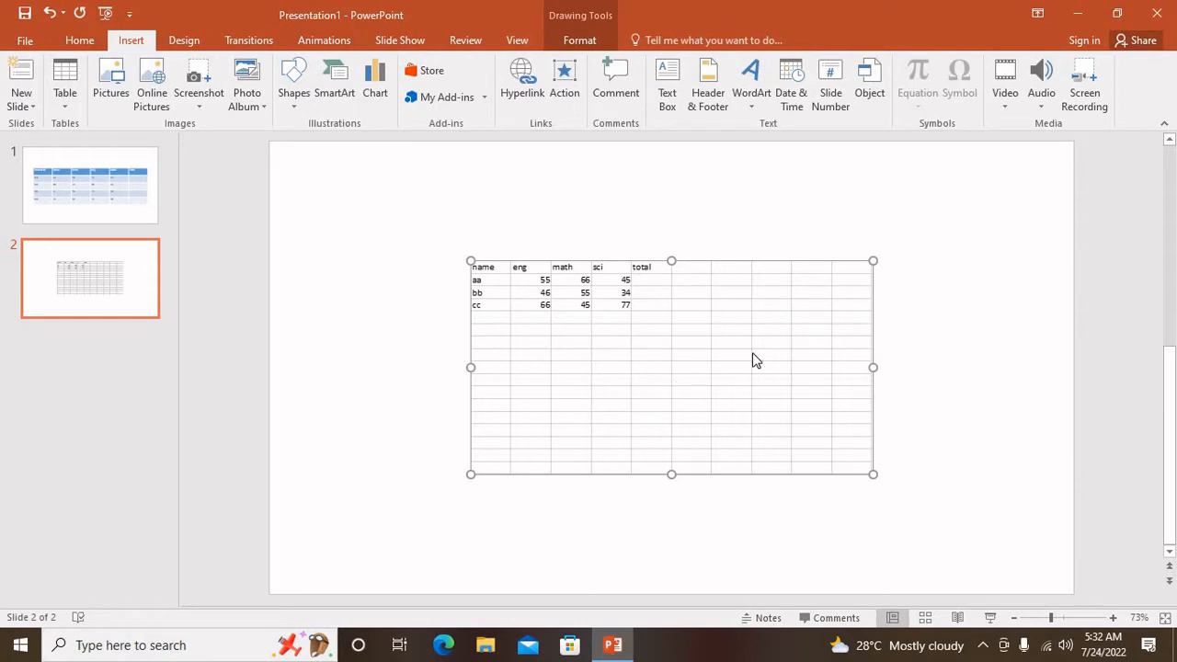
Delete the embedded spreadsheet from slide 2 and go back to the marks table on slide 1.
key(Delete)
click(95, 192)
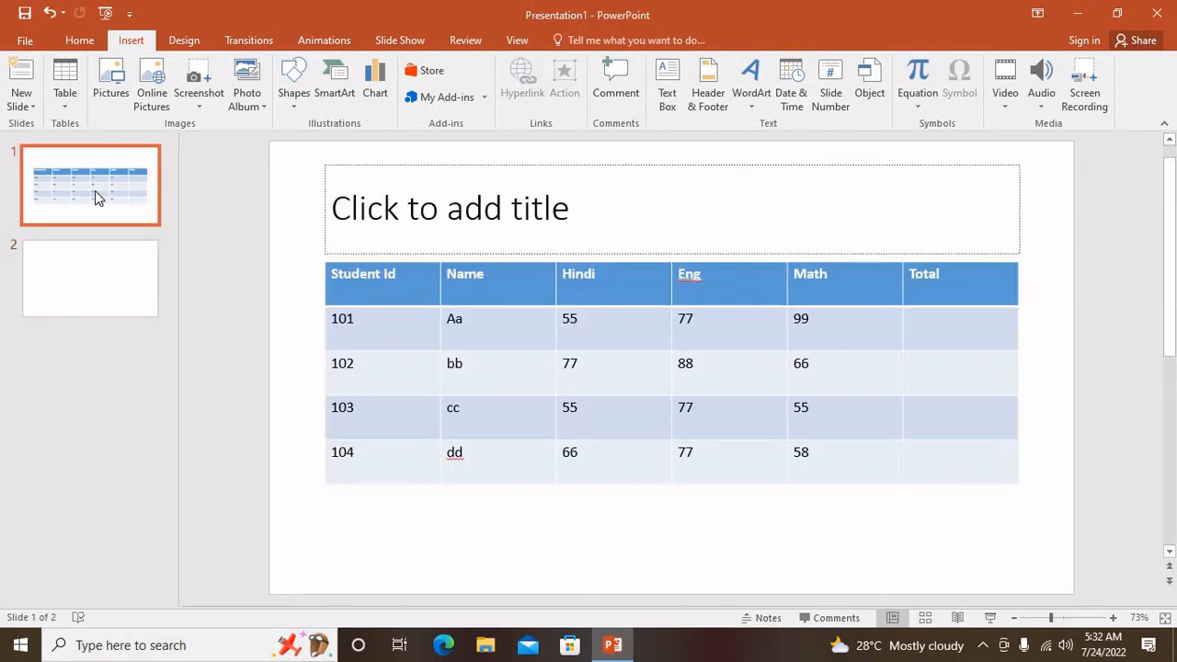
click(64, 92)
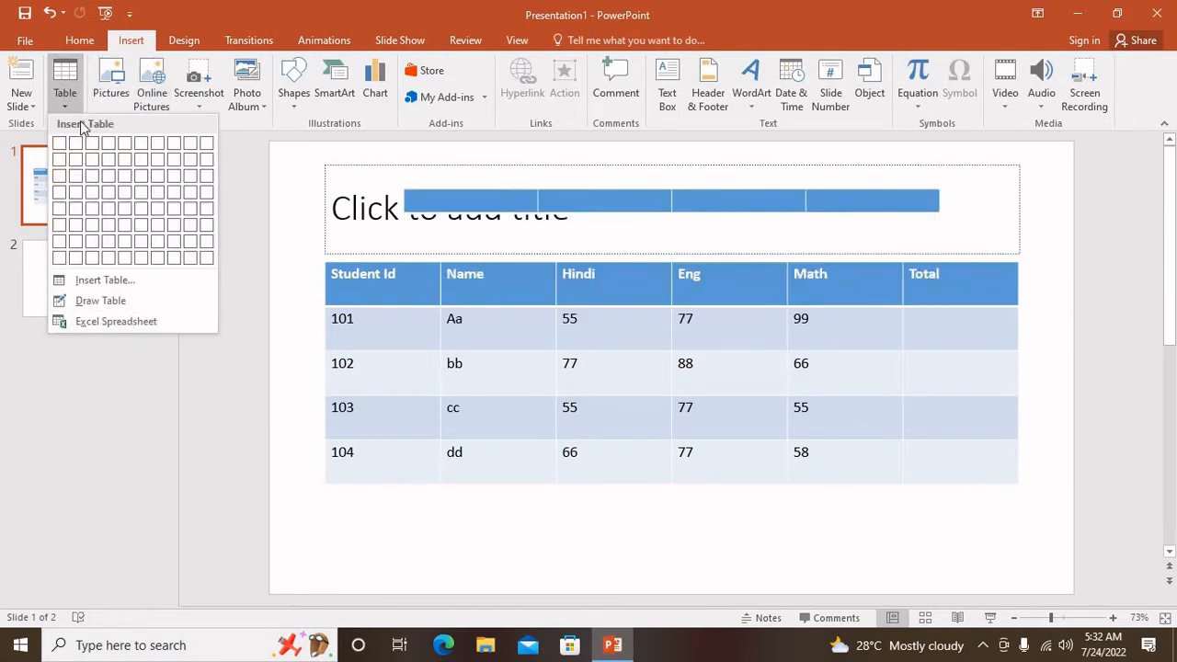
click(296, 383)
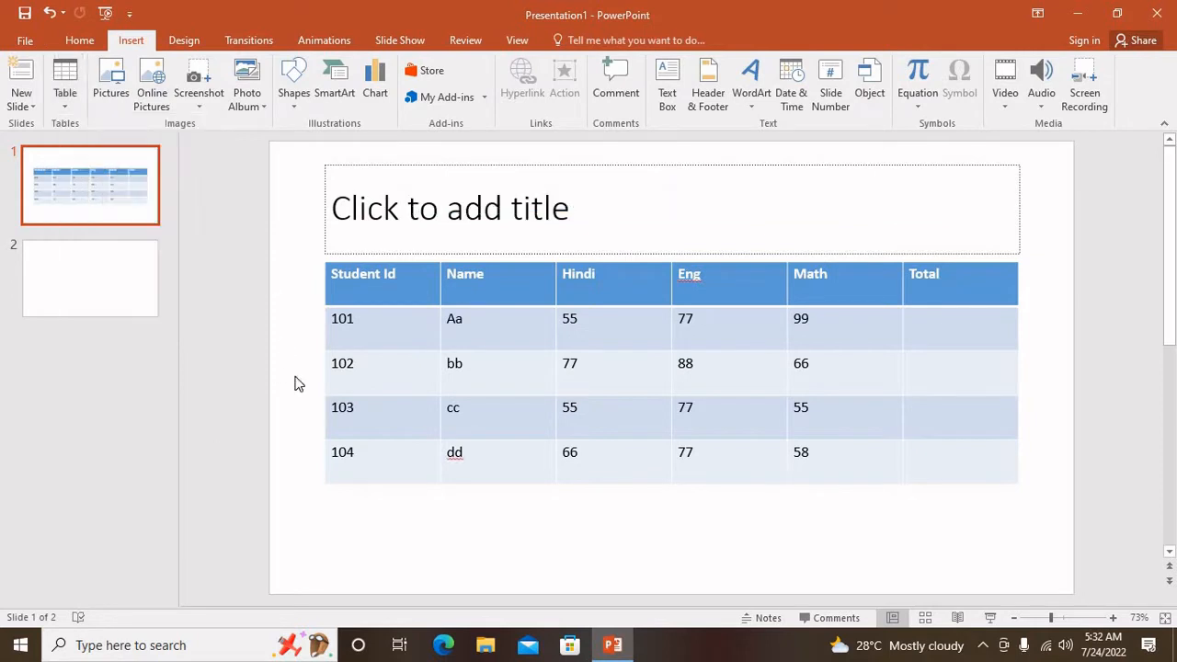
Select all cells of the marks table and apply the blue banded table style from the Medium group.
click(391, 340)
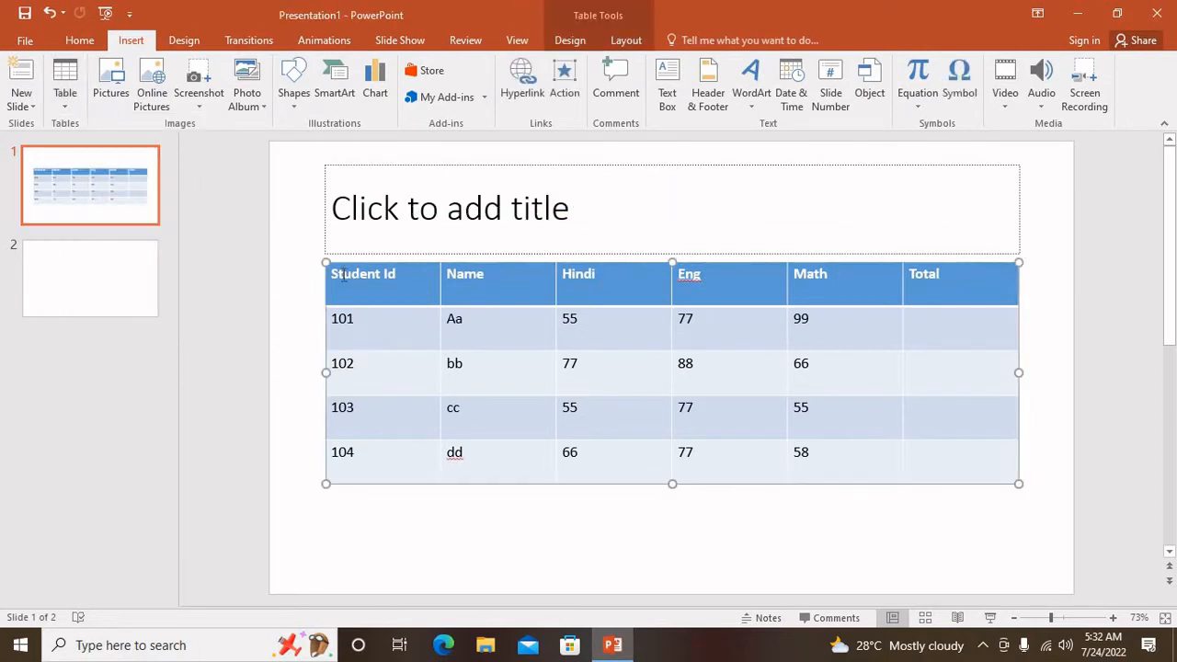
drag(335, 274, 985, 451)
click(561, 39)
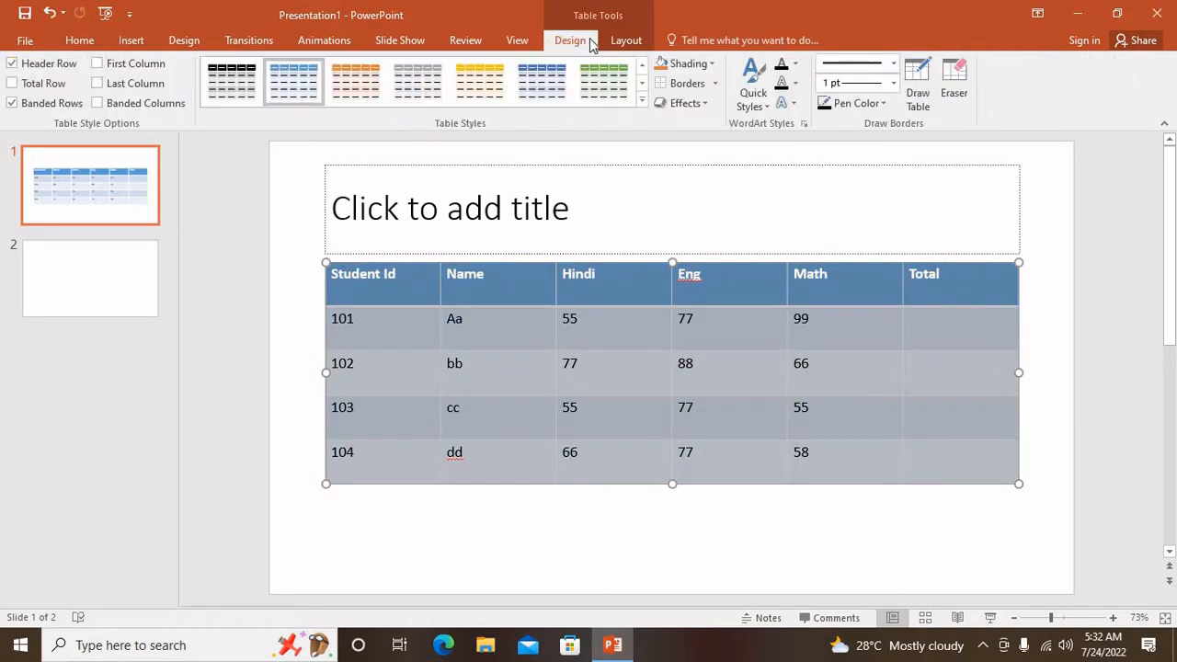
click(621, 42)
click(570, 40)
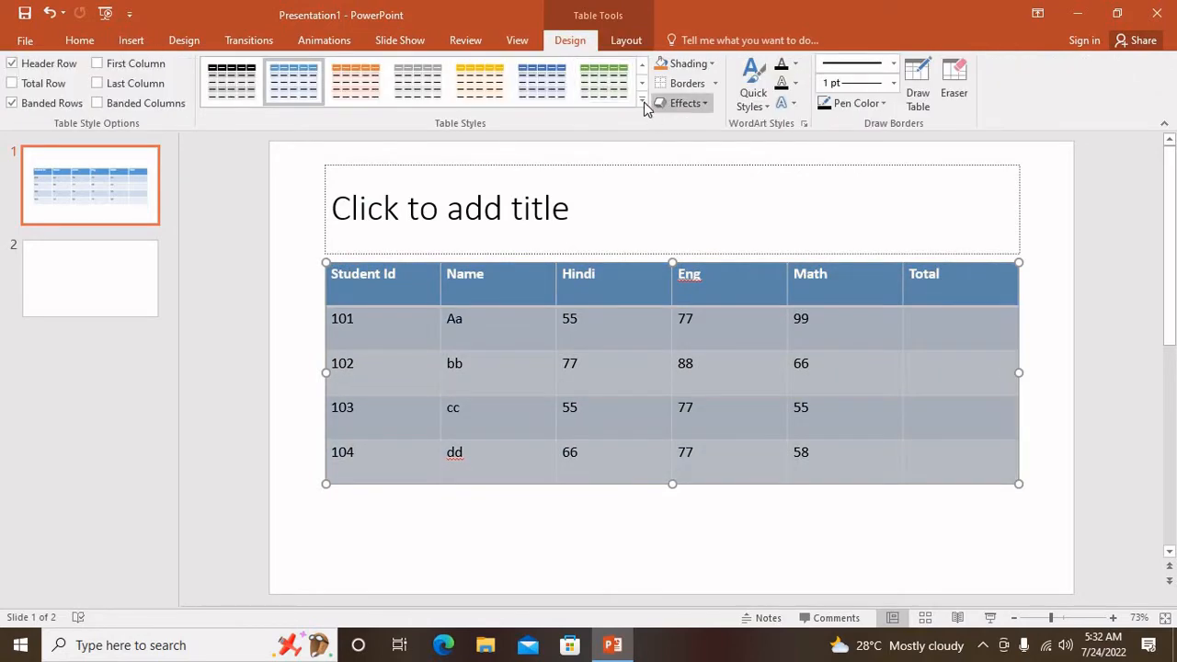
click(646, 112)
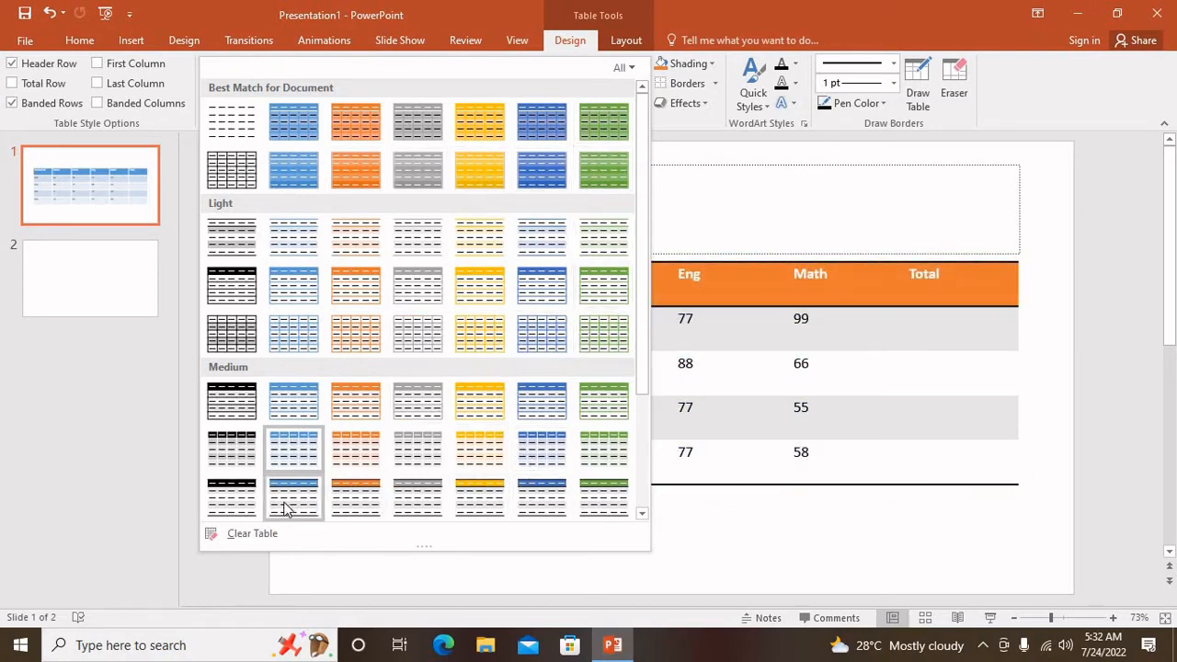
click(321, 460)
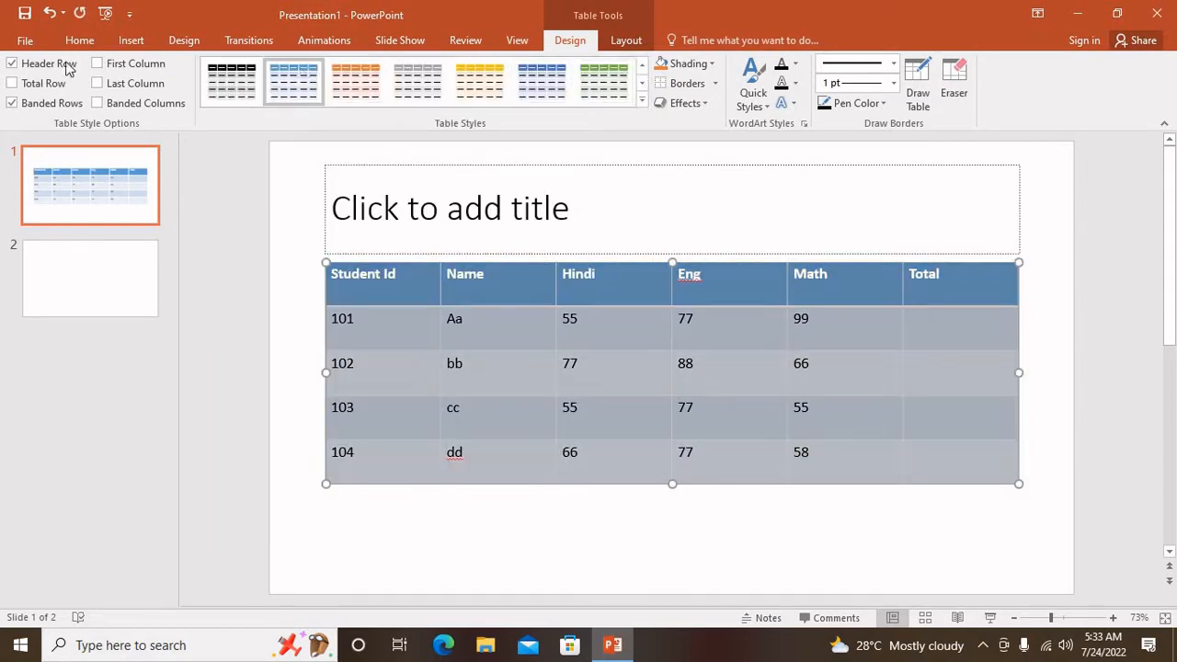
Switch the marks table's header row formatting off and back on.
click(43, 66)
click(43, 66)
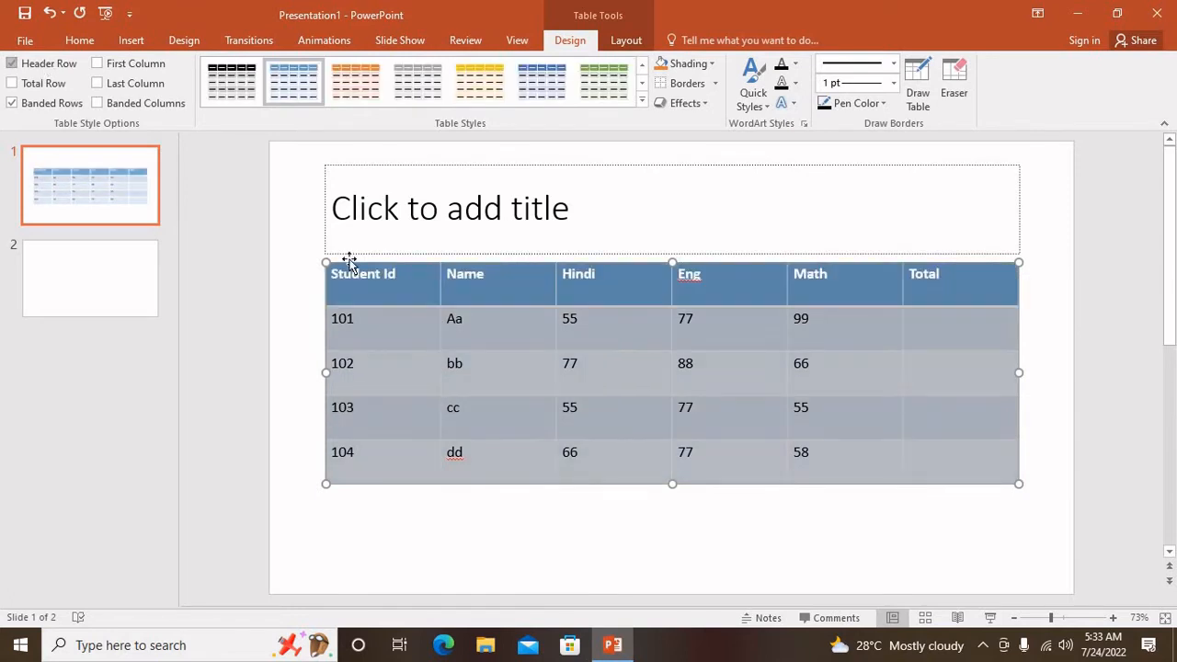
click(833, 273)
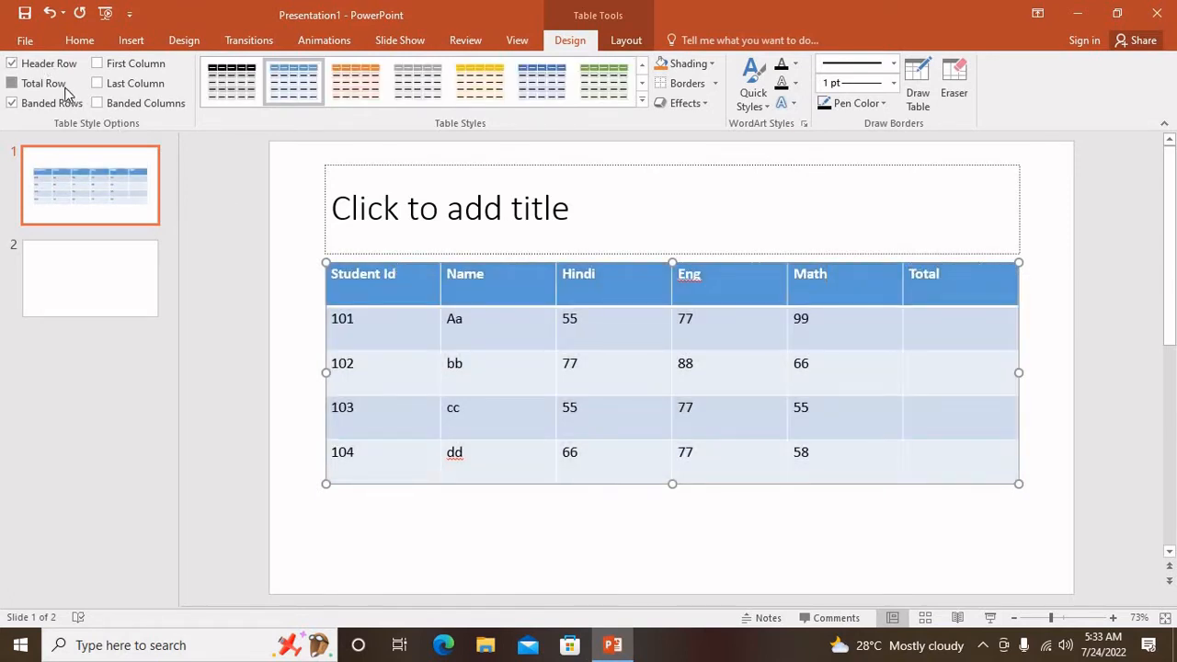
Turn on the Total Row option and add a new last row to the table with total in its first cell.
click(12, 83)
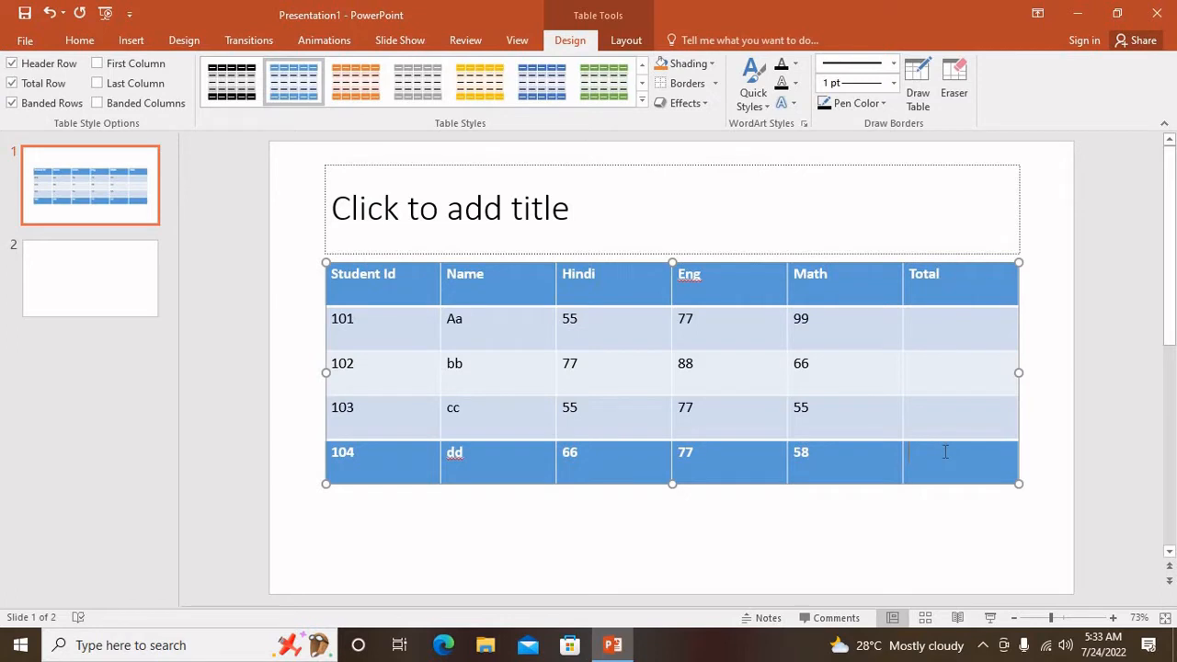
key(Tab)
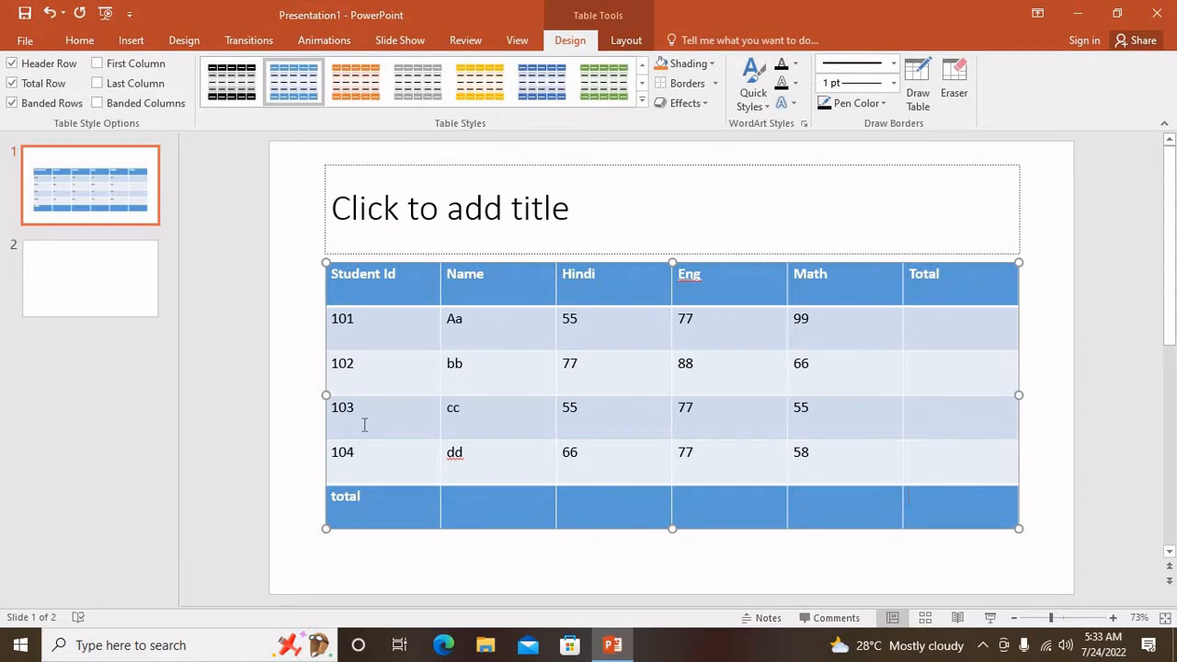
click(46, 87)
click(46, 84)
Try the table without banded rows, restore the banding, and turn off the Total Row option.
click(55, 103)
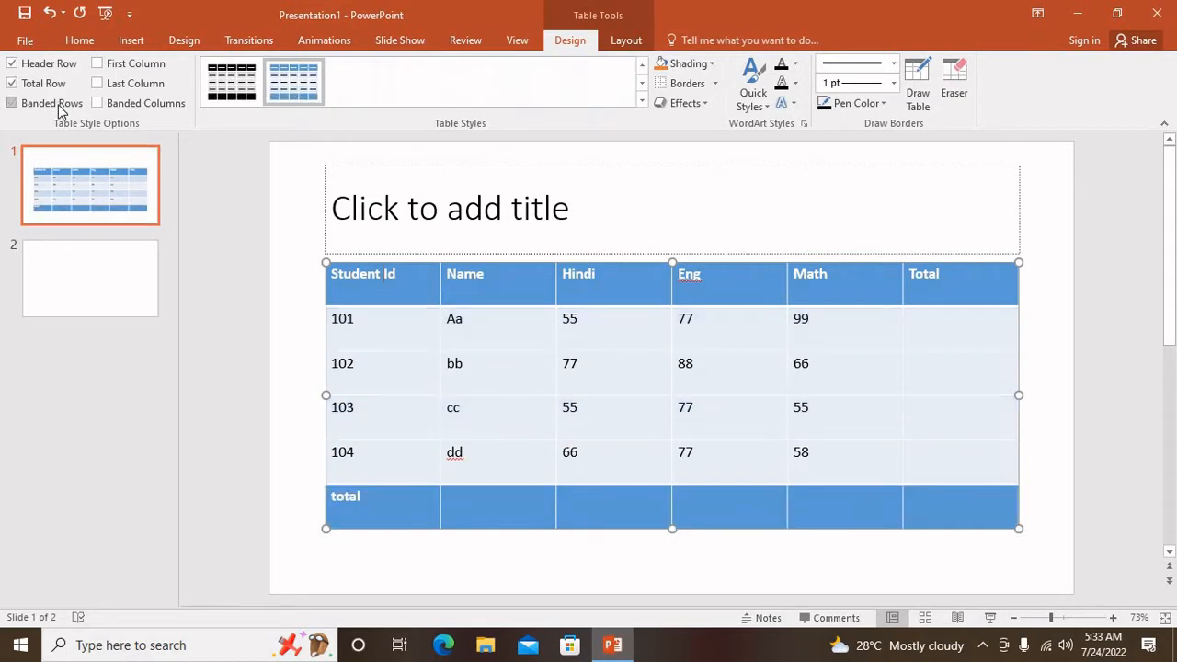
click(57, 103)
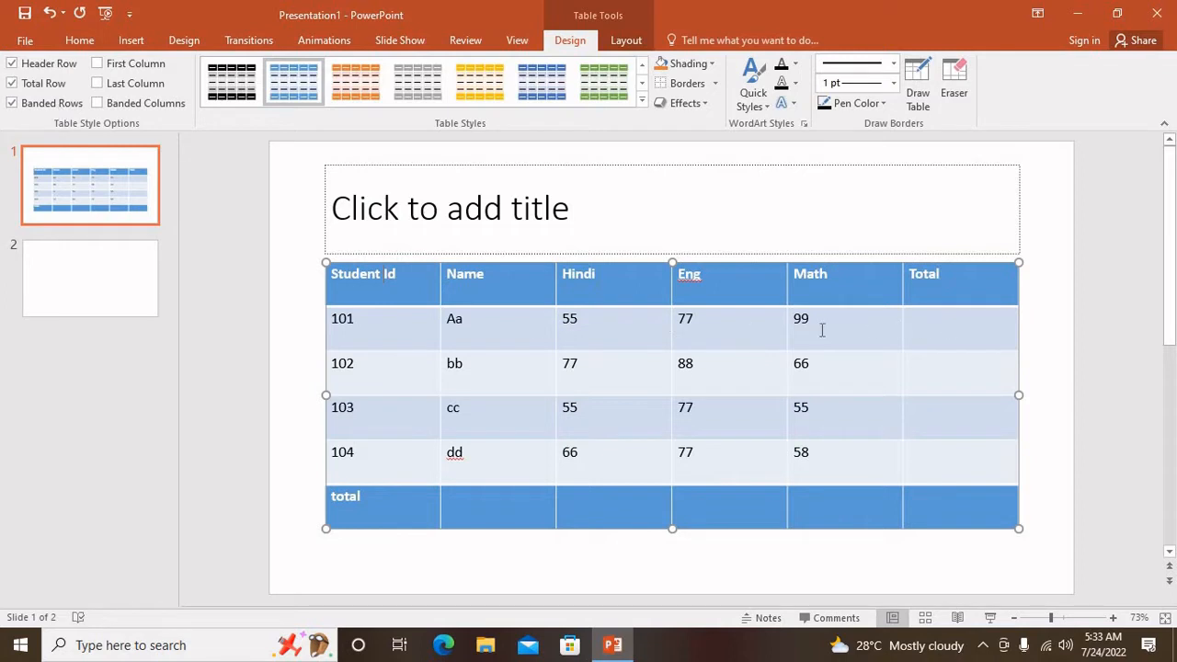
click(12, 103)
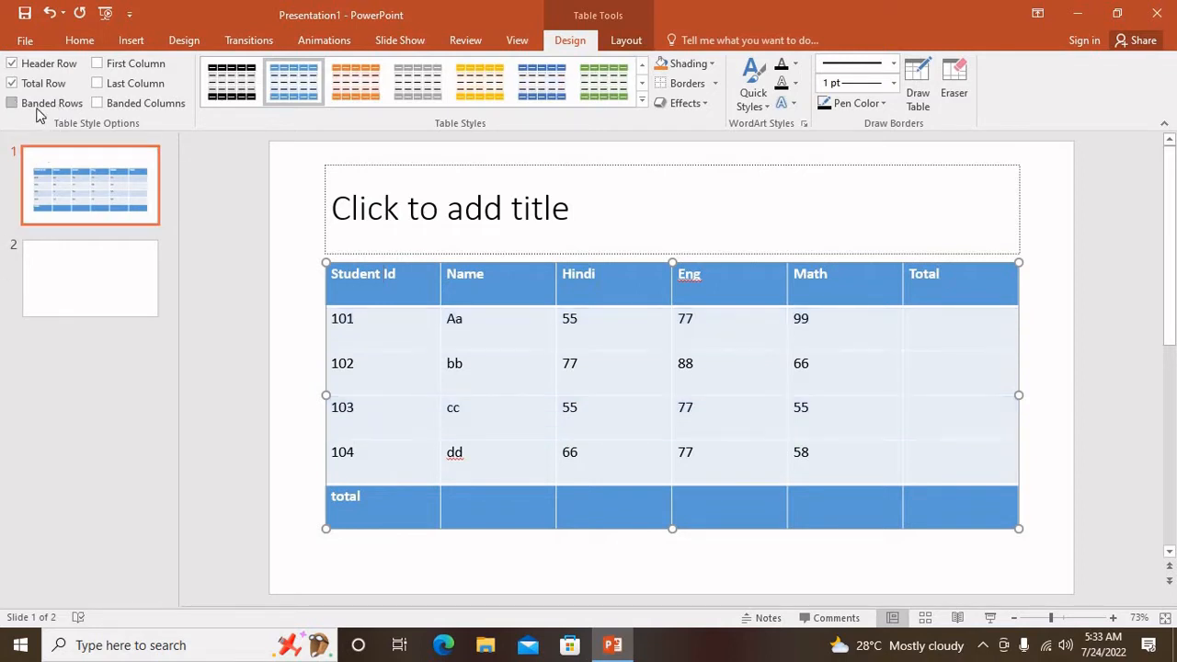
click(12, 103)
click(12, 83)
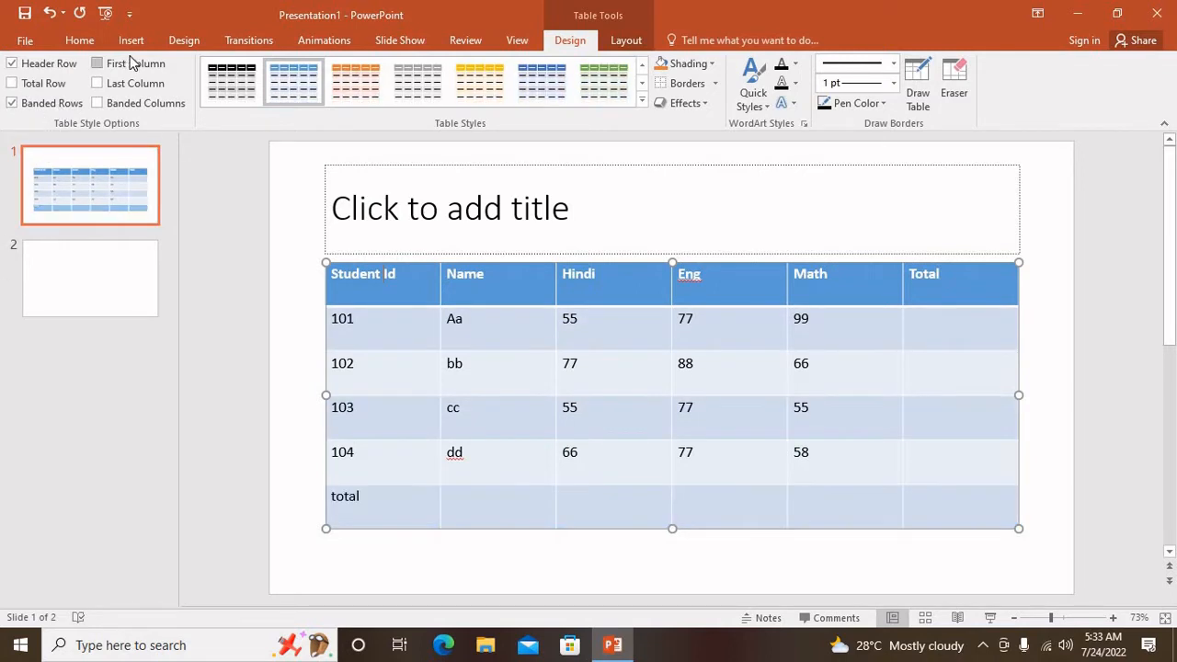
Try the First Column and Last Column options on the table one after the other, removing each again.
click(130, 63)
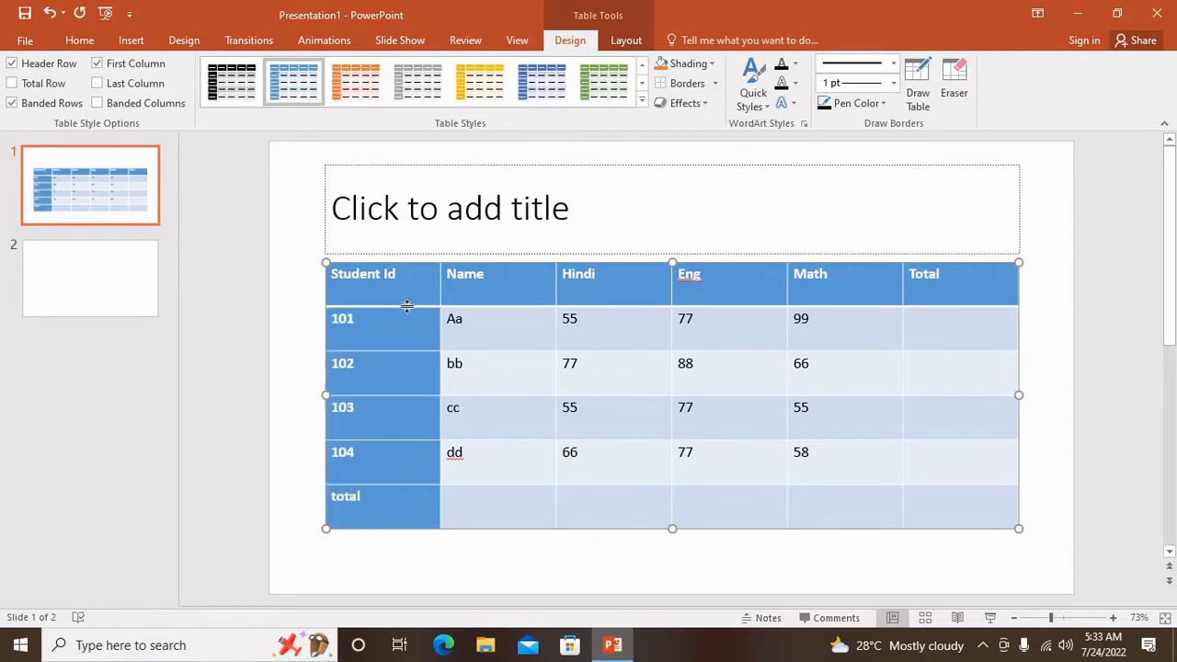
click(135, 63)
click(134, 83)
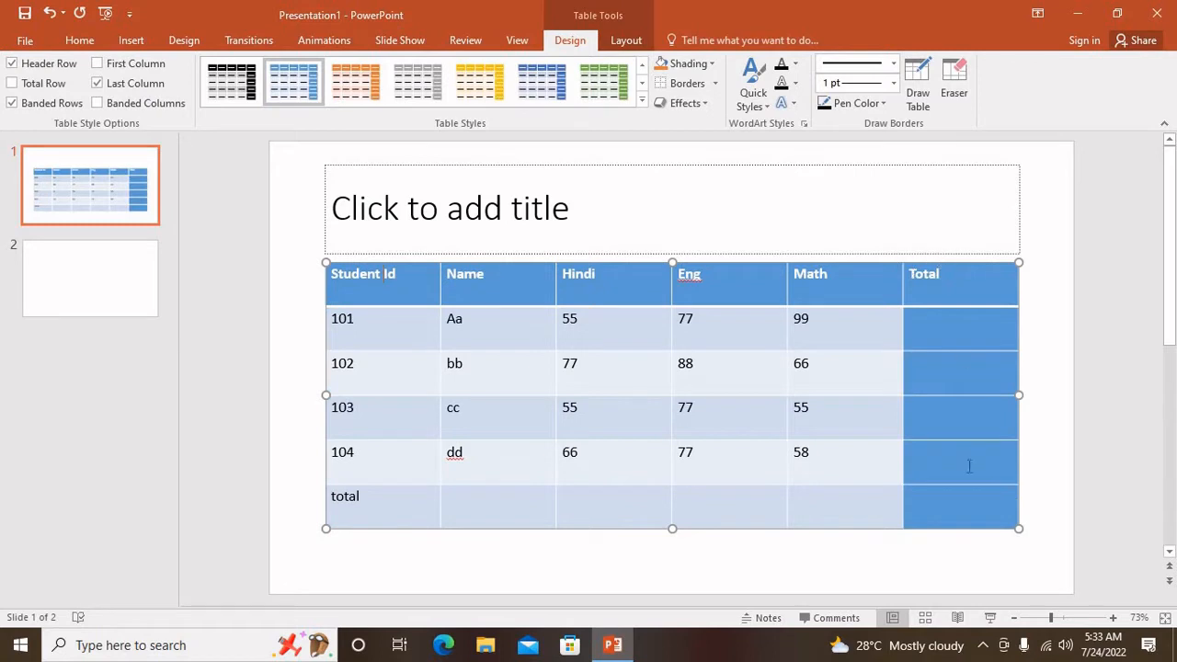
click(140, 84)
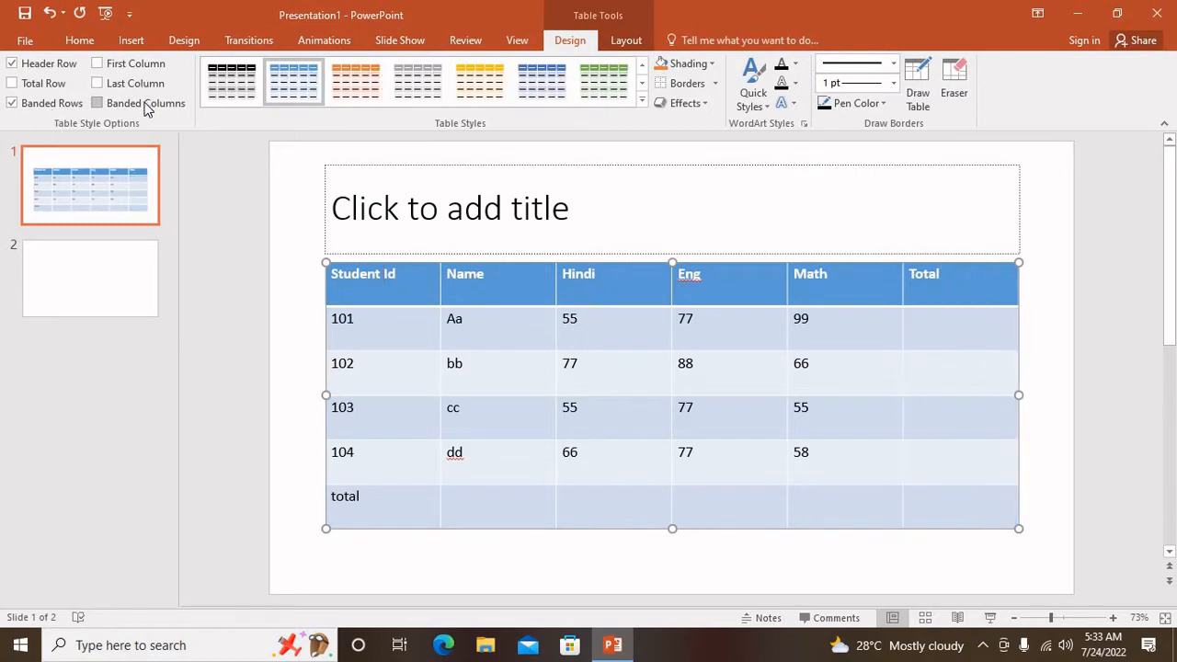
Try banded columns with and without banded rows, and return the table to banded rows only.
click(145, 103)
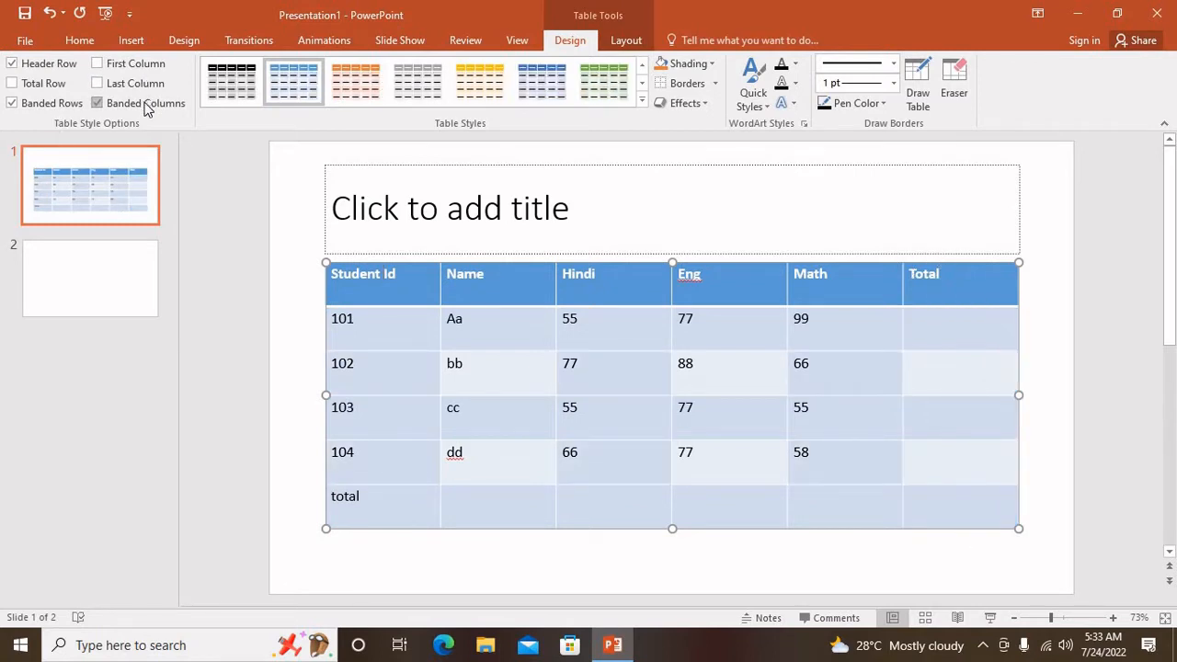
click(42, 109)
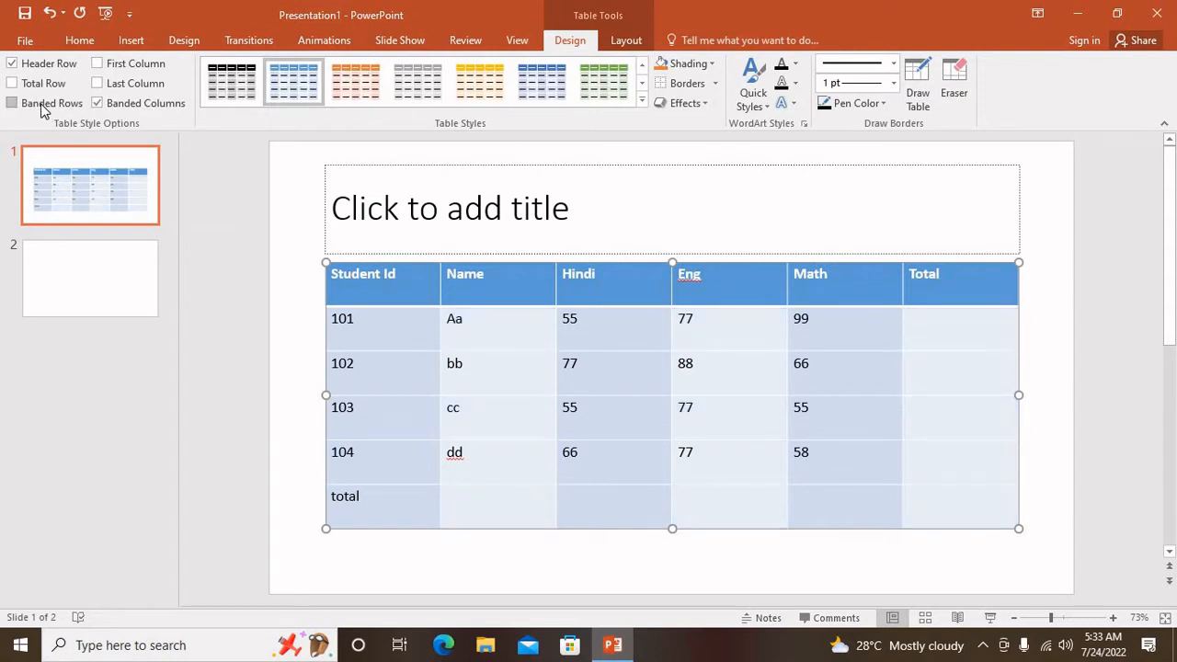
click(122, 105)
click(12, 103)
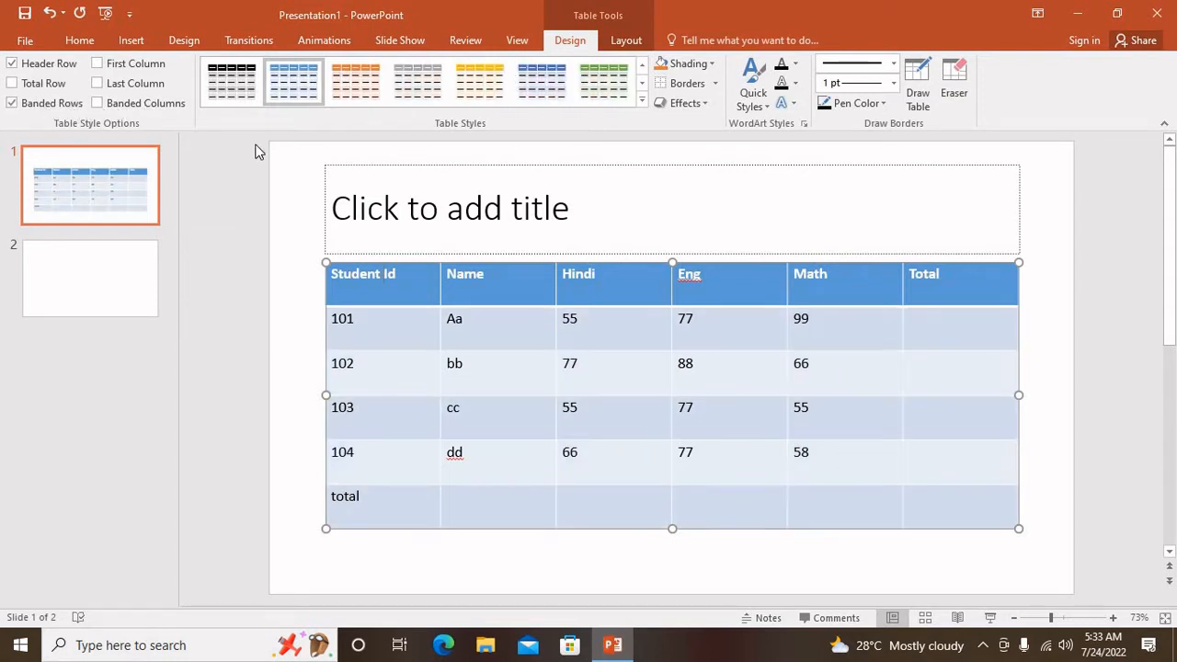
Shade all cells of the marks table, including the header and total rows, with a dark gold theme colour.
click(703, 59)
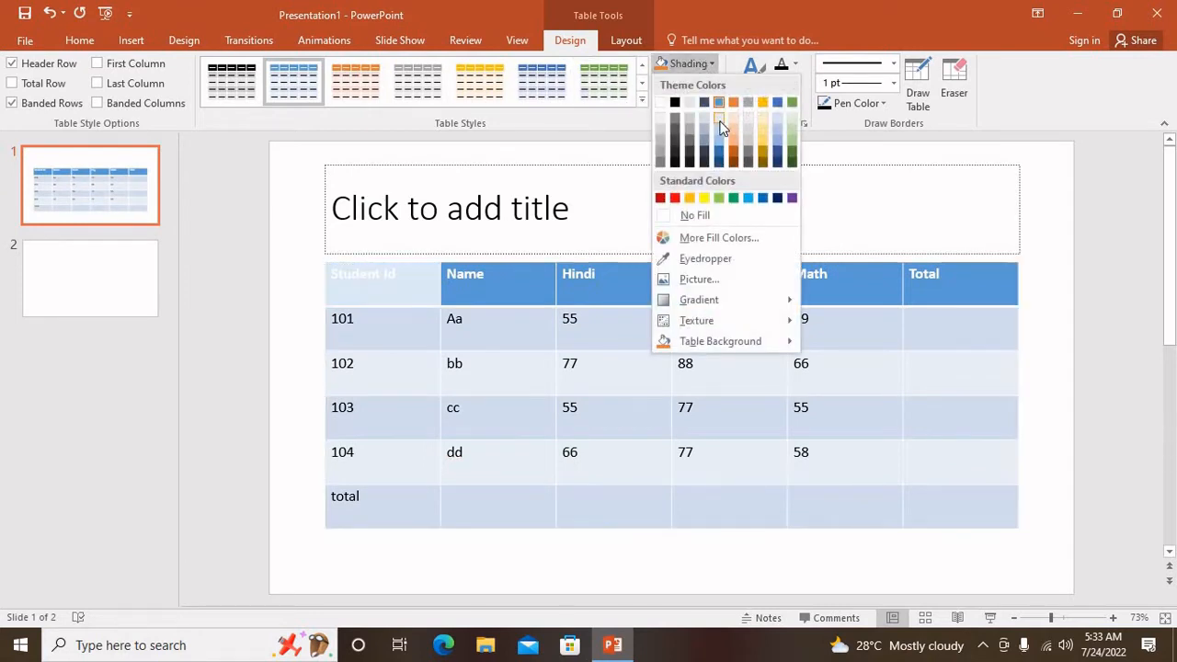
click(401, 279)
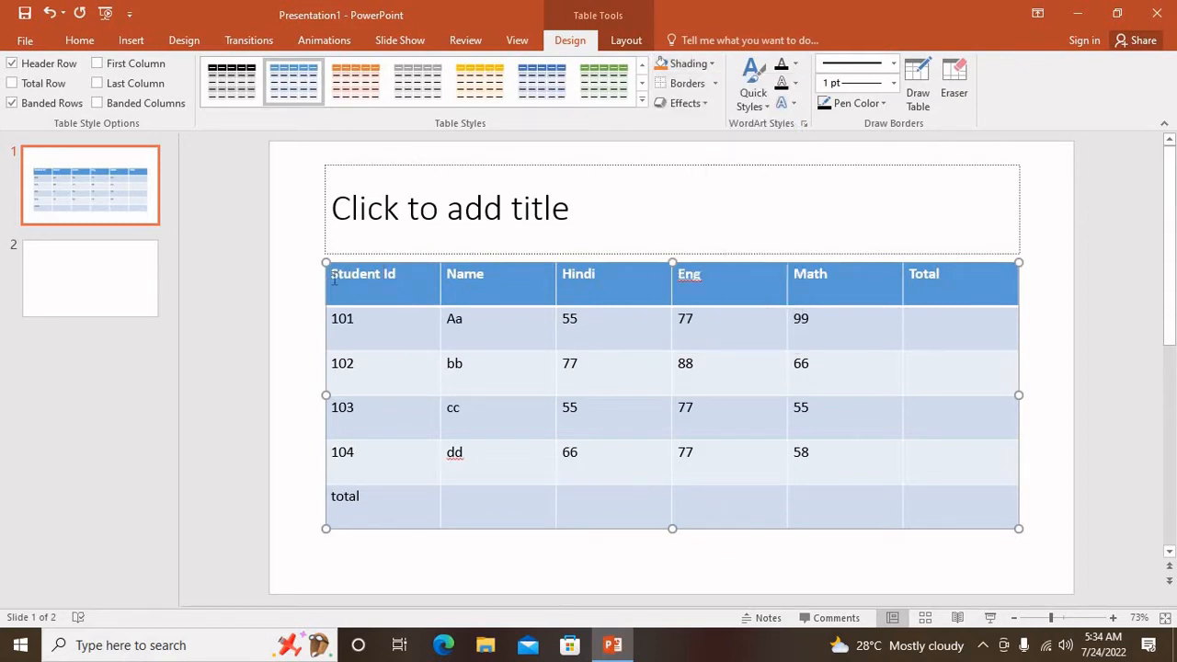
mouse_move(340, 281)
mouse_down()
mouse_move(831, 439)
mouse_move(944, 506)
mouse_up()
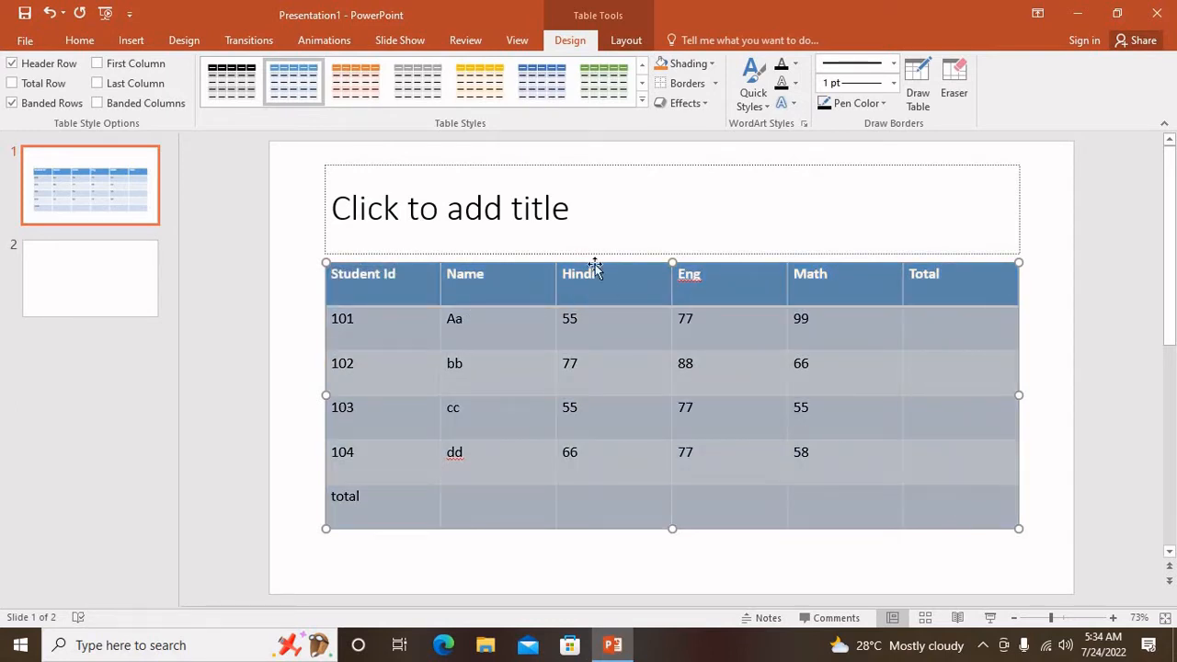
click(699, 64)
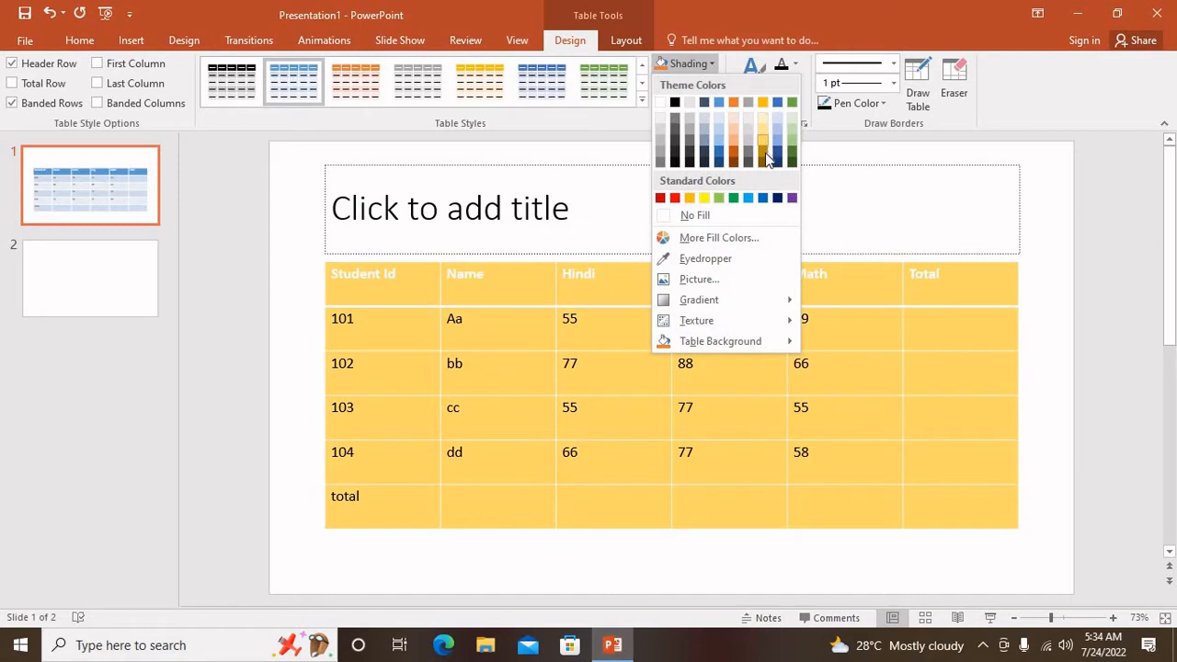
click(763, 152)
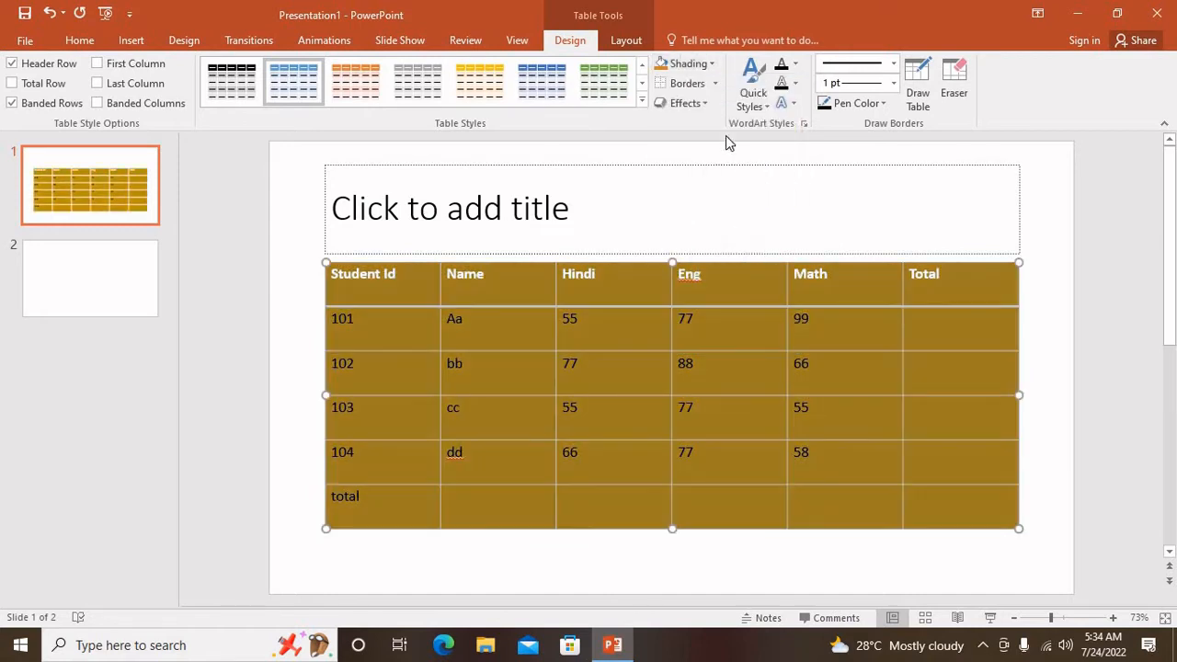